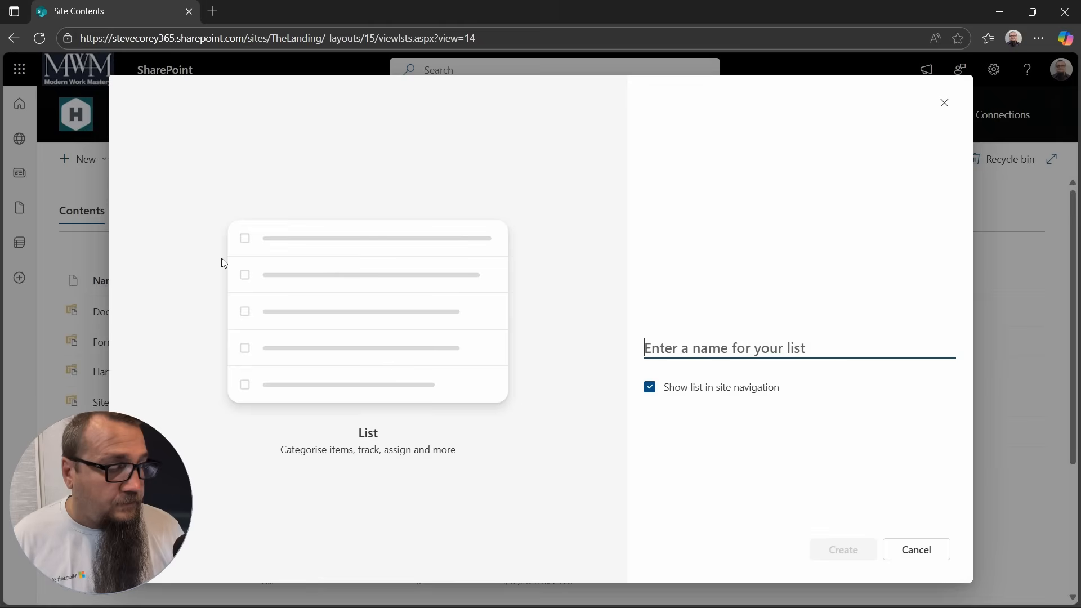
Step: Create a list named Quotes that is left out of the site navigation
text(Quotes)
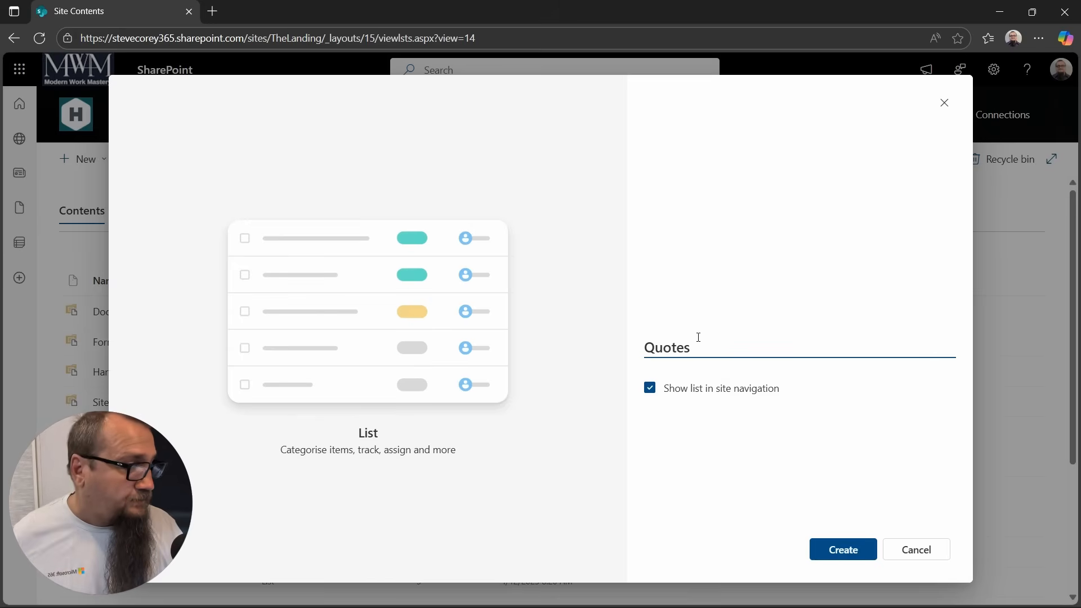
click(719, 389)
click(841, 550)
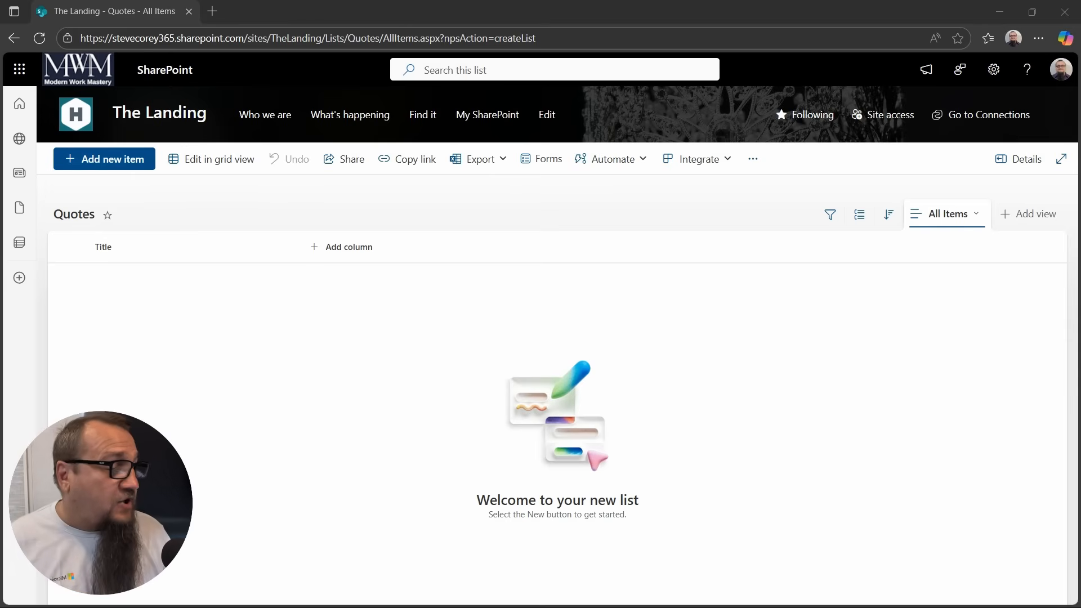
Step: Allow management of content types in the Quotes list's advanced settings and save the change
click(994, 69)
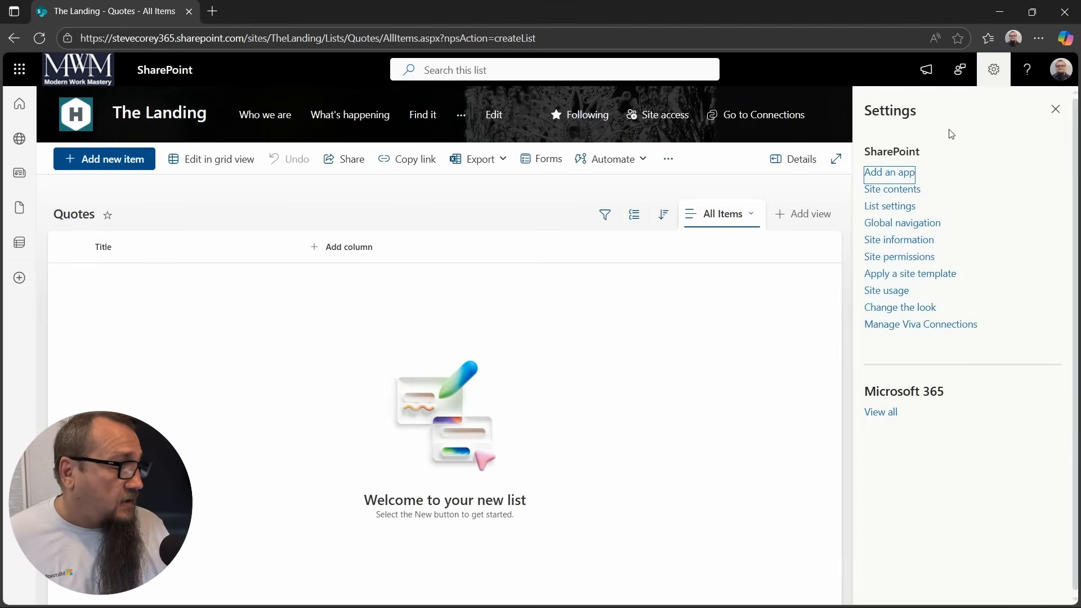
click(896, 208)
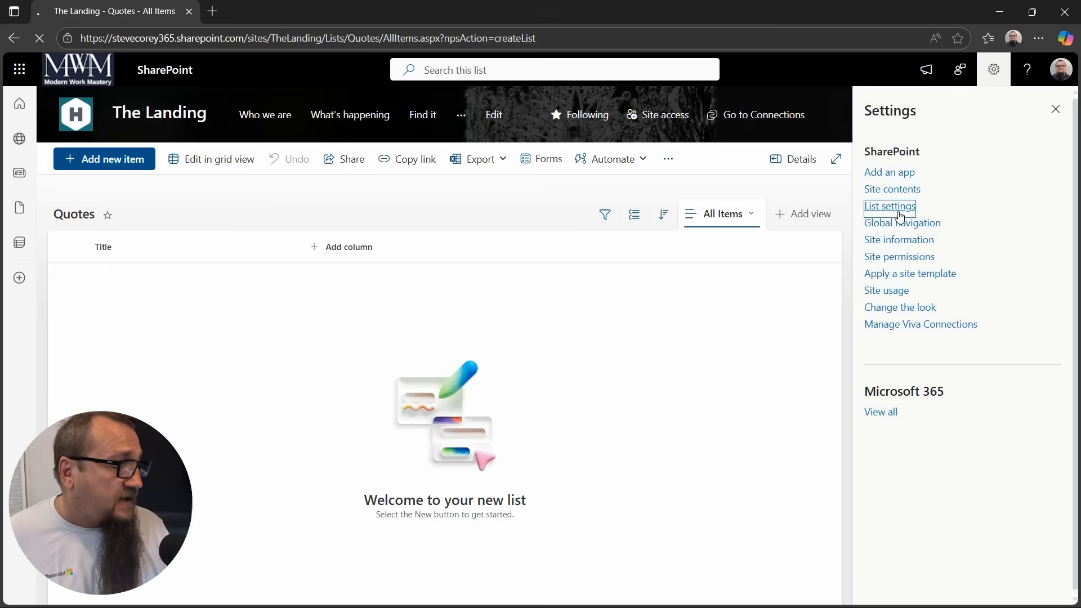
click(195, 341)
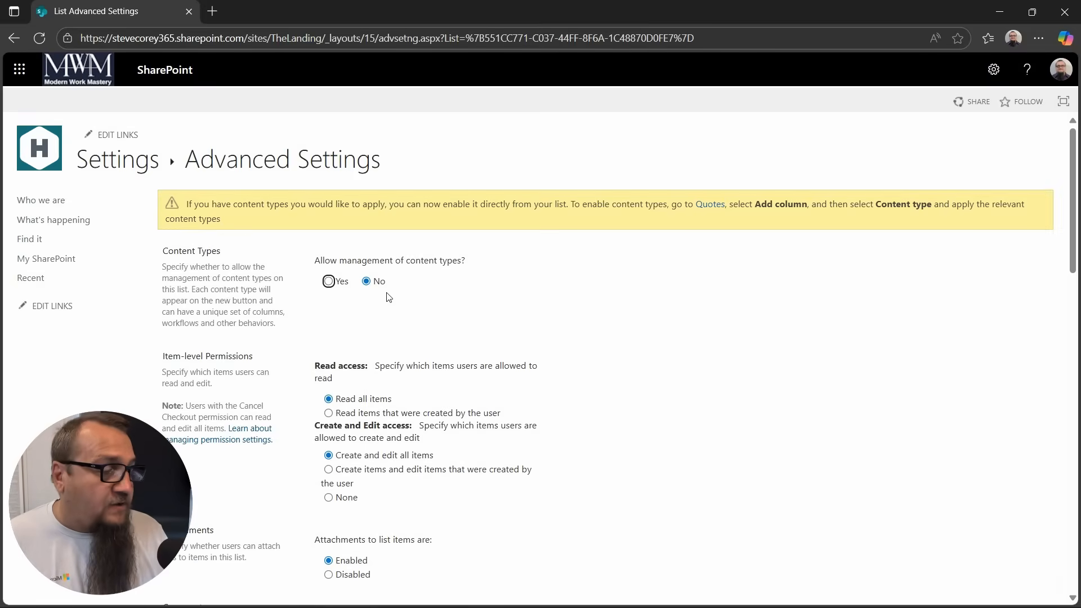
click(329, 281)
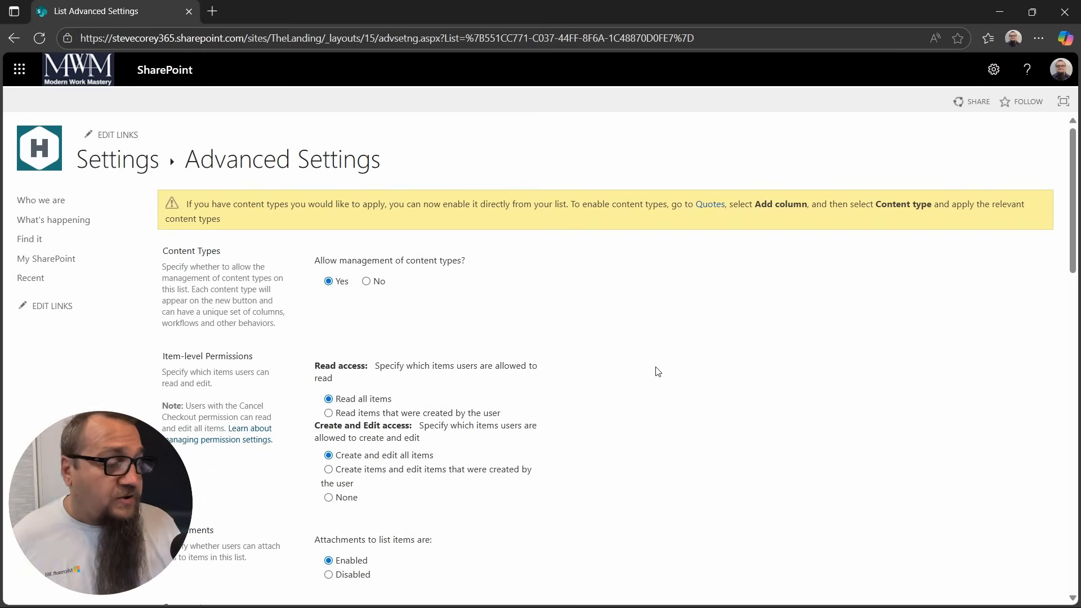
scroll(642, 369, down, 15)
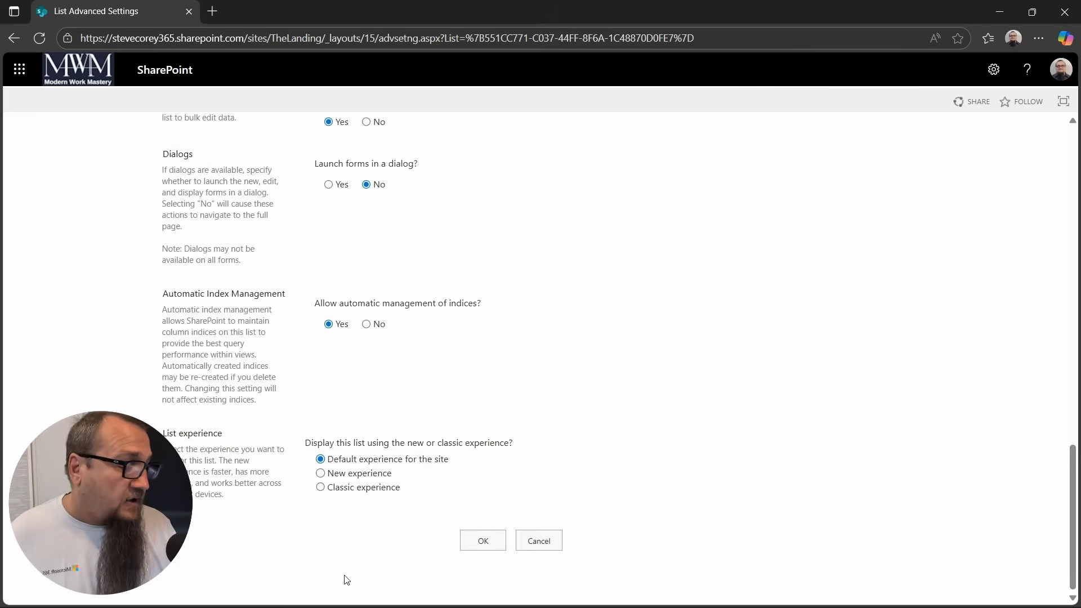
click(495, 544)
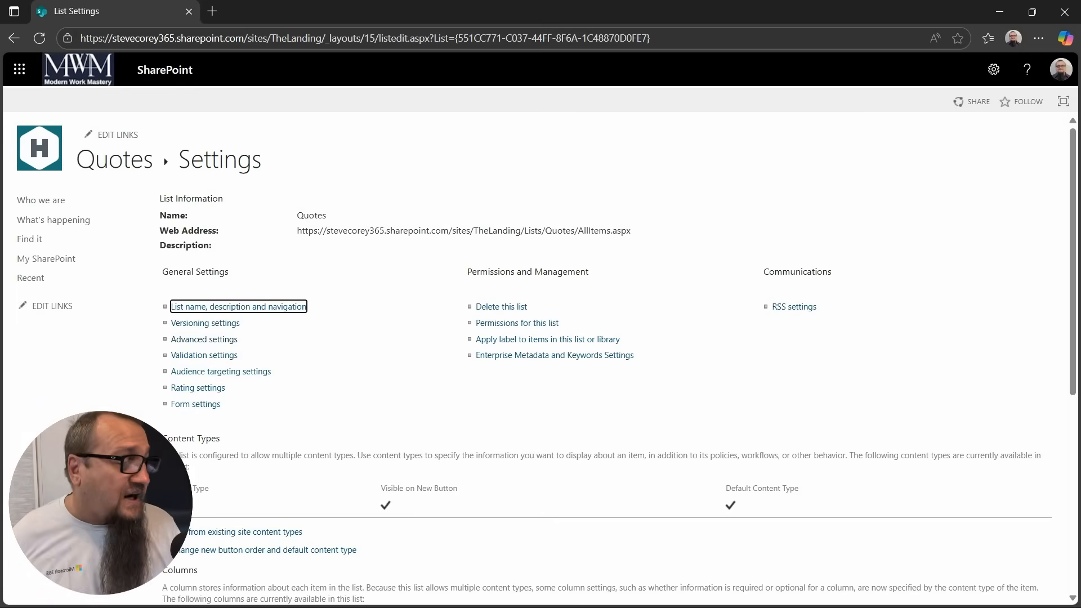
Step: Start a new content type named Page Quote in the site's content type gallery, keeping the Custom Content Types category
click(994, 72)
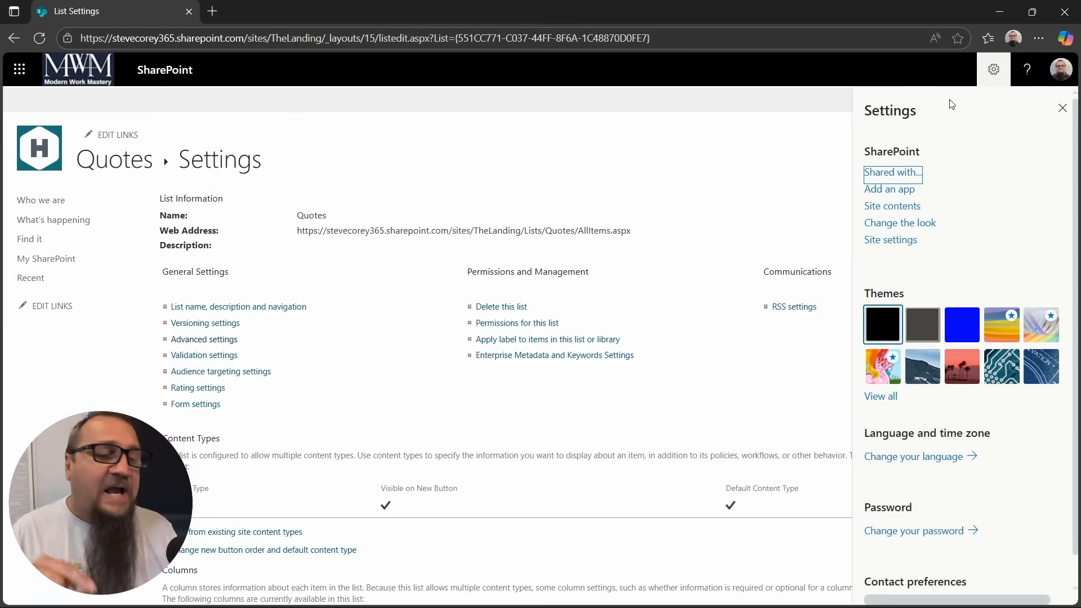
click(900, 242)
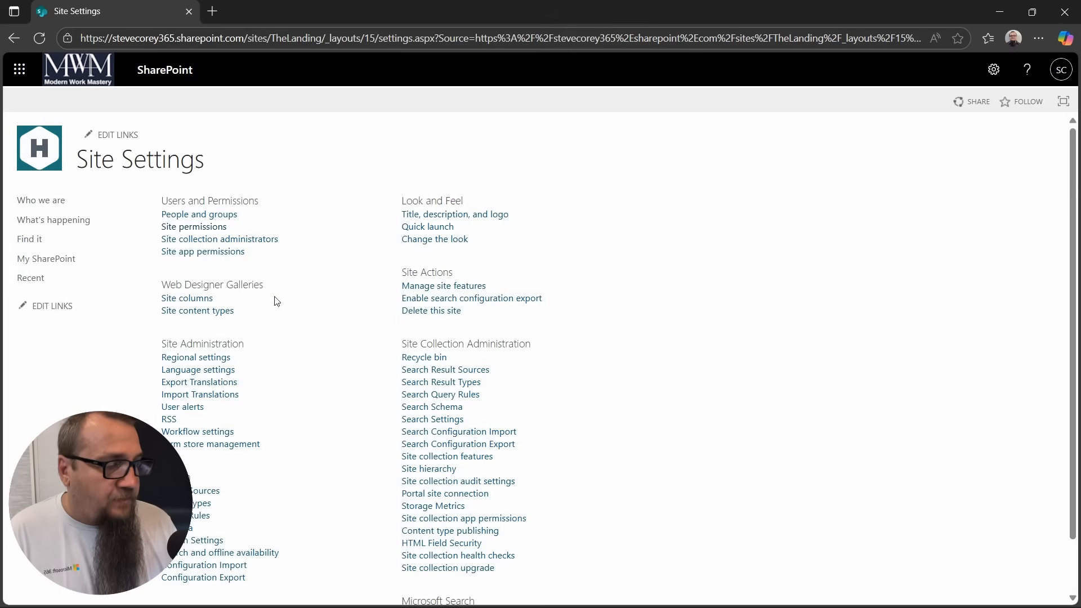
click(205, 312)
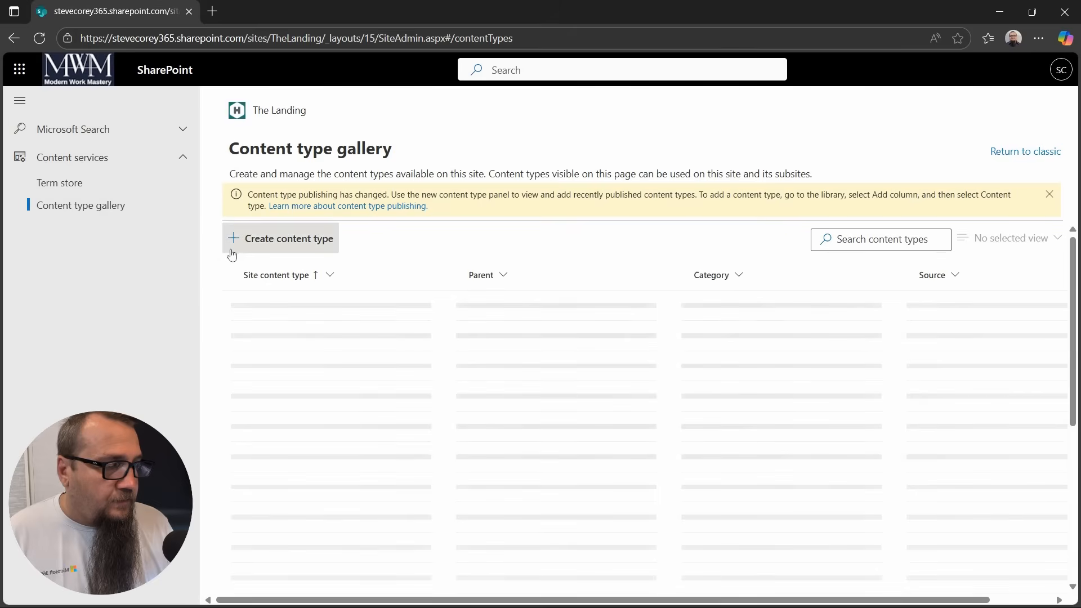
click(320, 246)
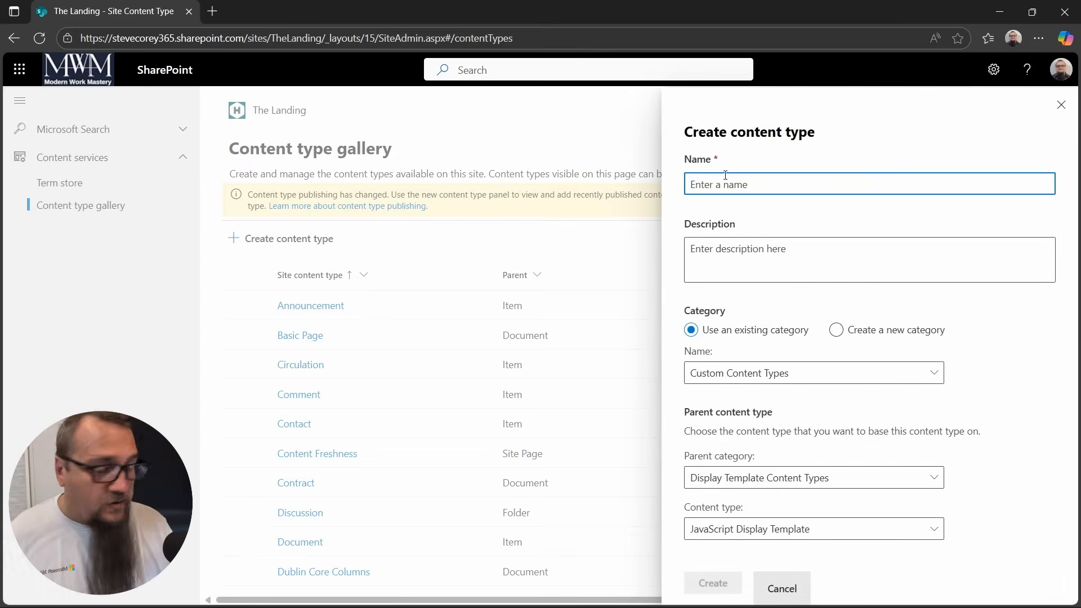
text(Page Quote)
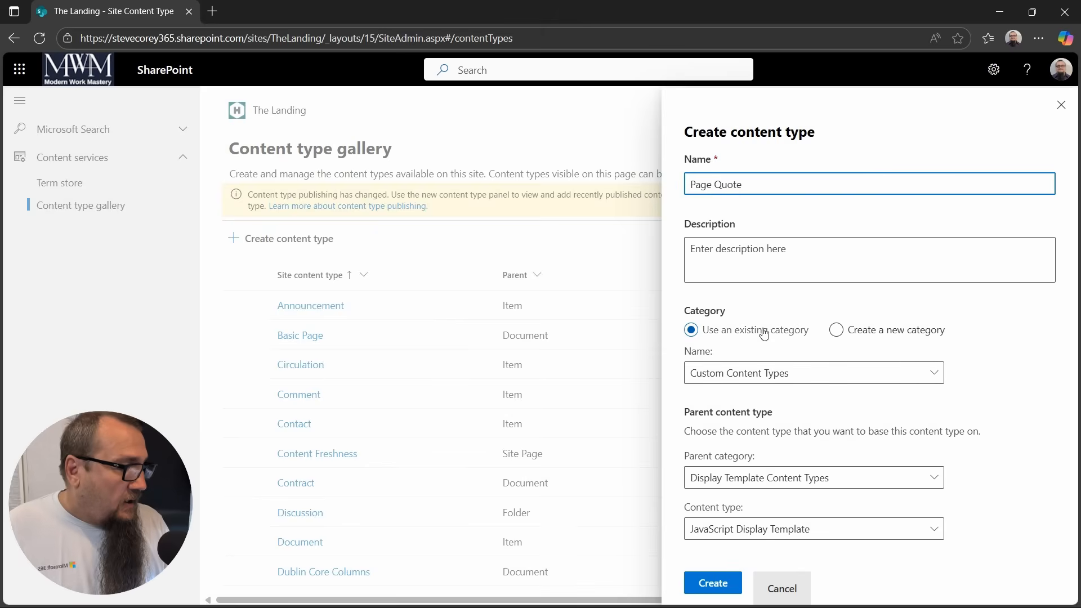
click(761, 379)
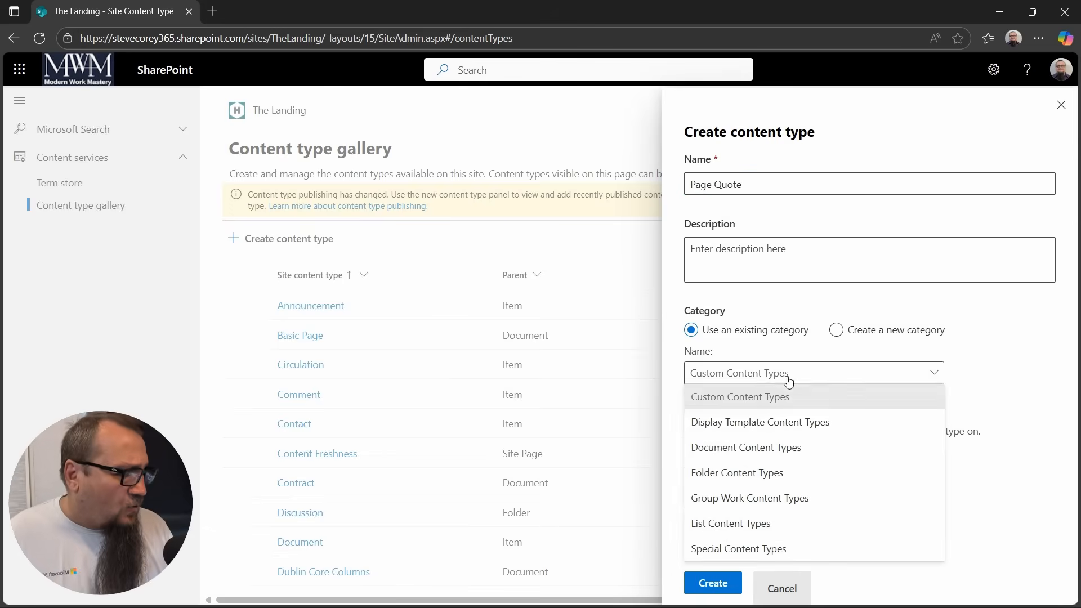
click(1007, 363)
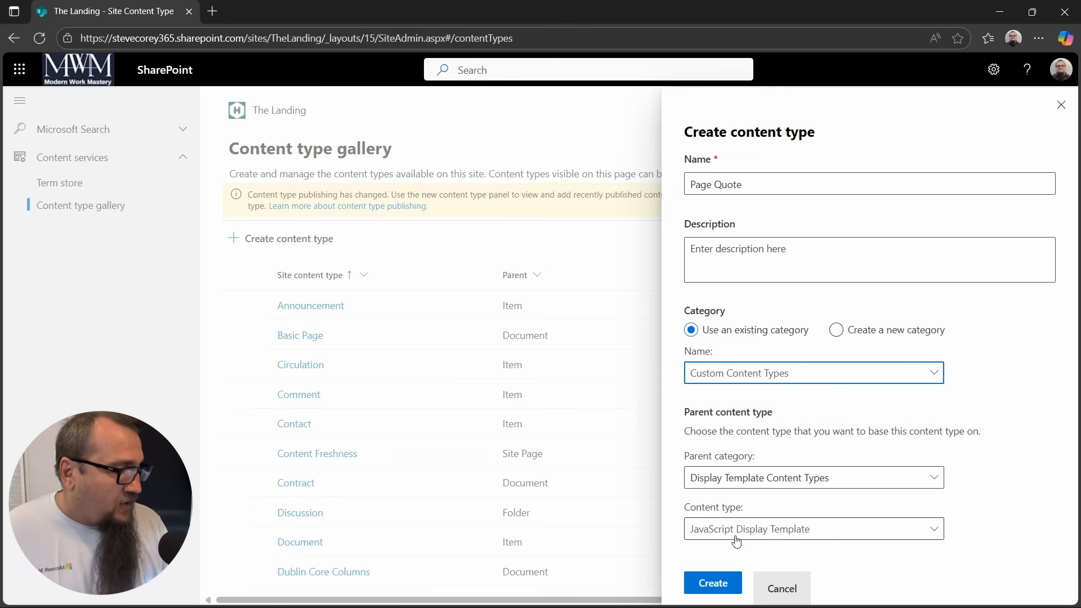
Step: Base the Page Quote content type on Item from List Content Types and create it
click(779, 484)
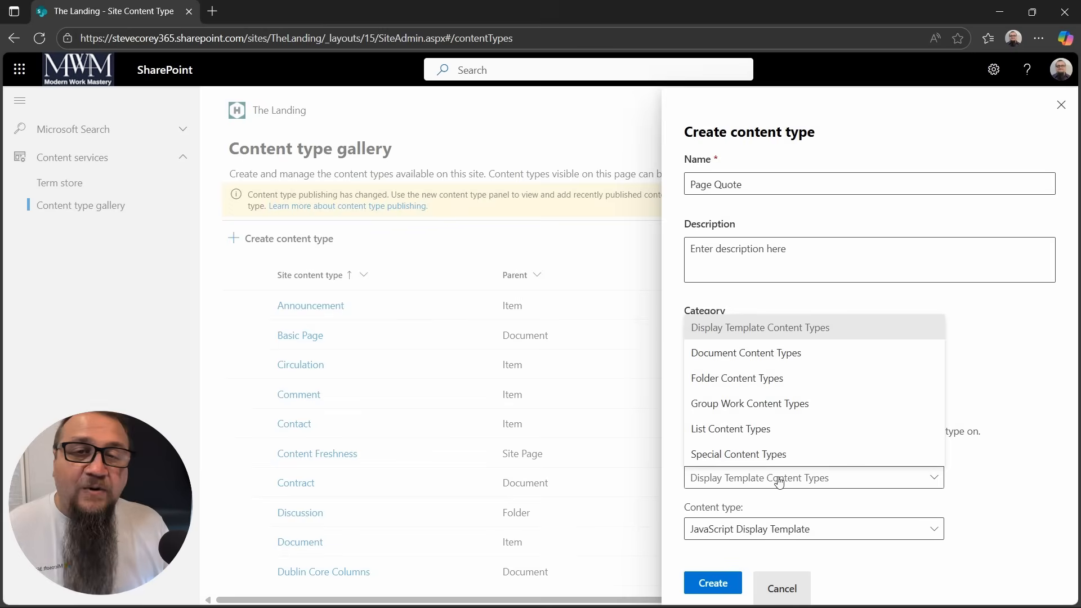
click(784, 428)
click(780, 531)
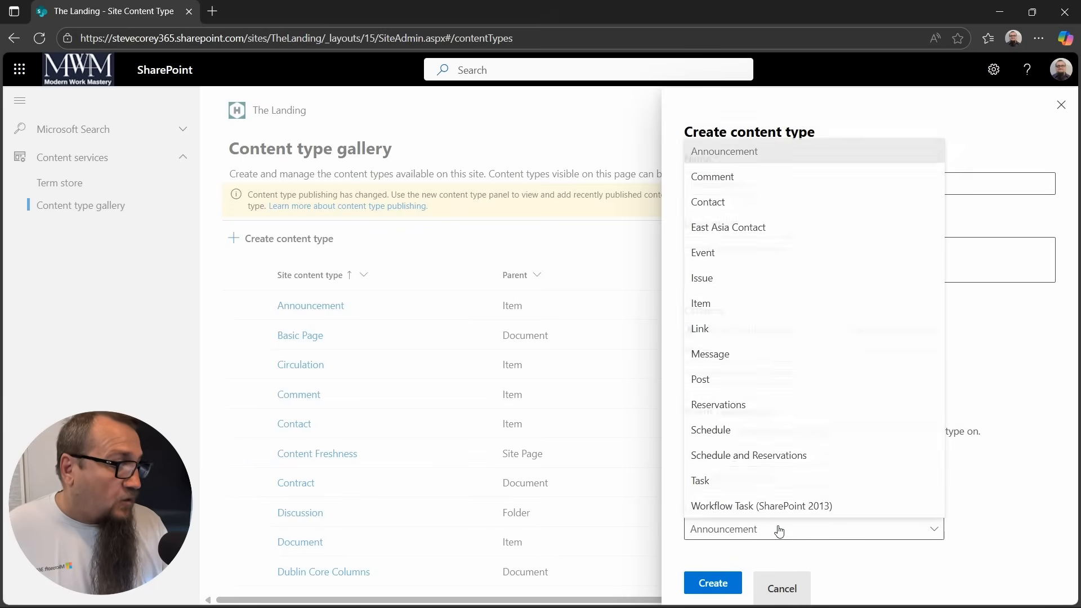
click(773, 305)
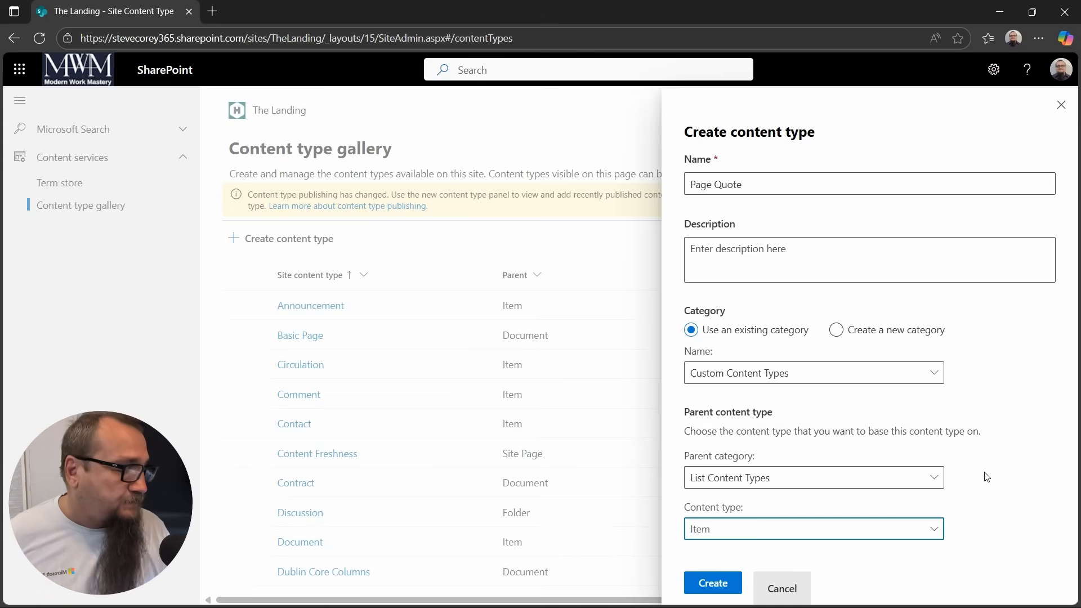
click(732, 585)
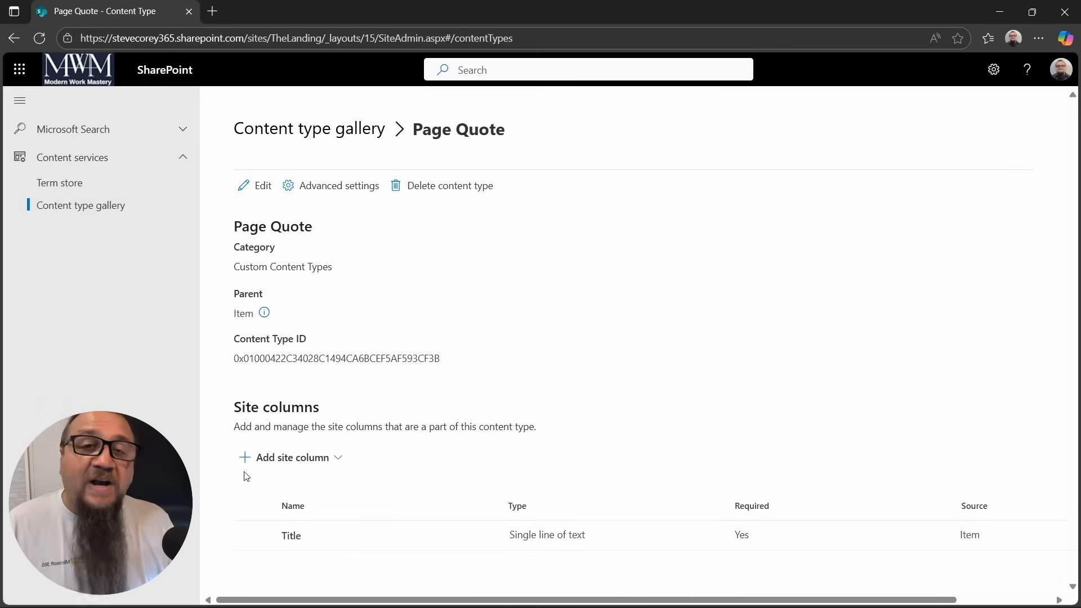
Step: Add a new single-line-of-text site column named Quote to the Page Quote content type
click(293, 465)
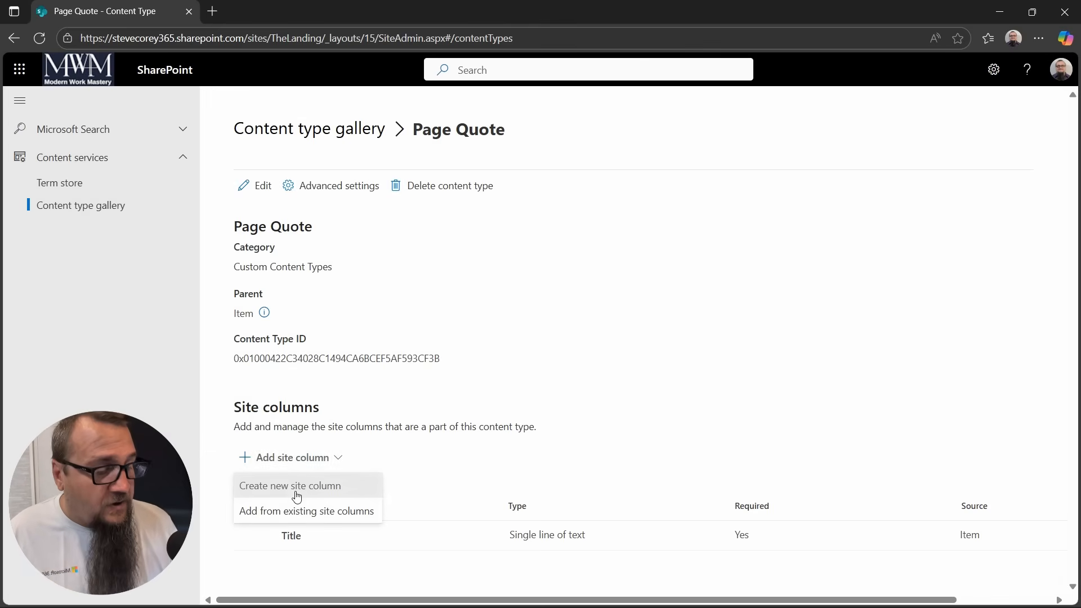
click(297, 496)
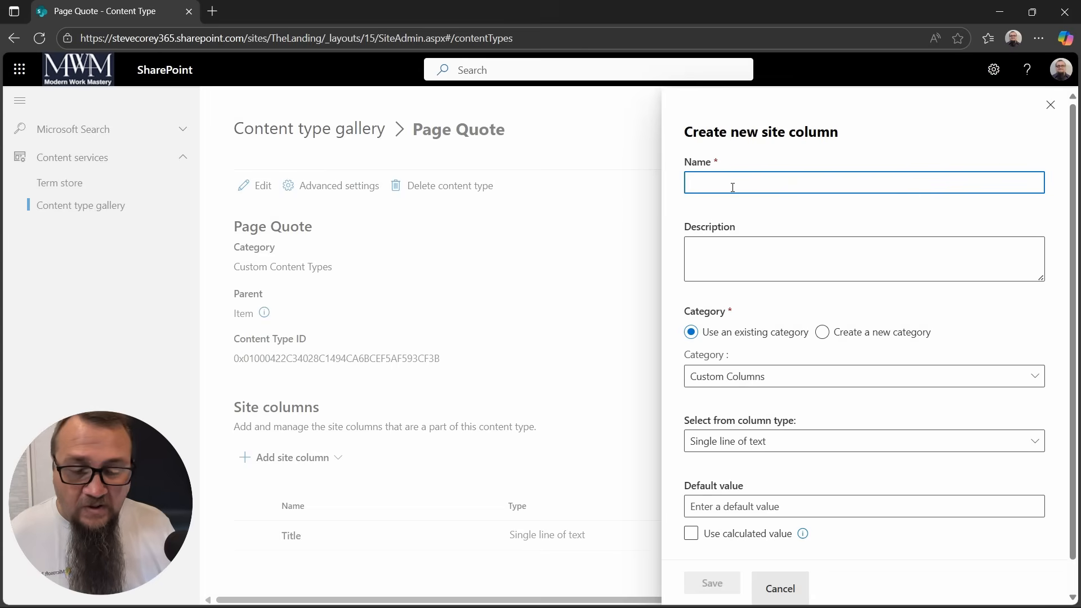
text(Quote)
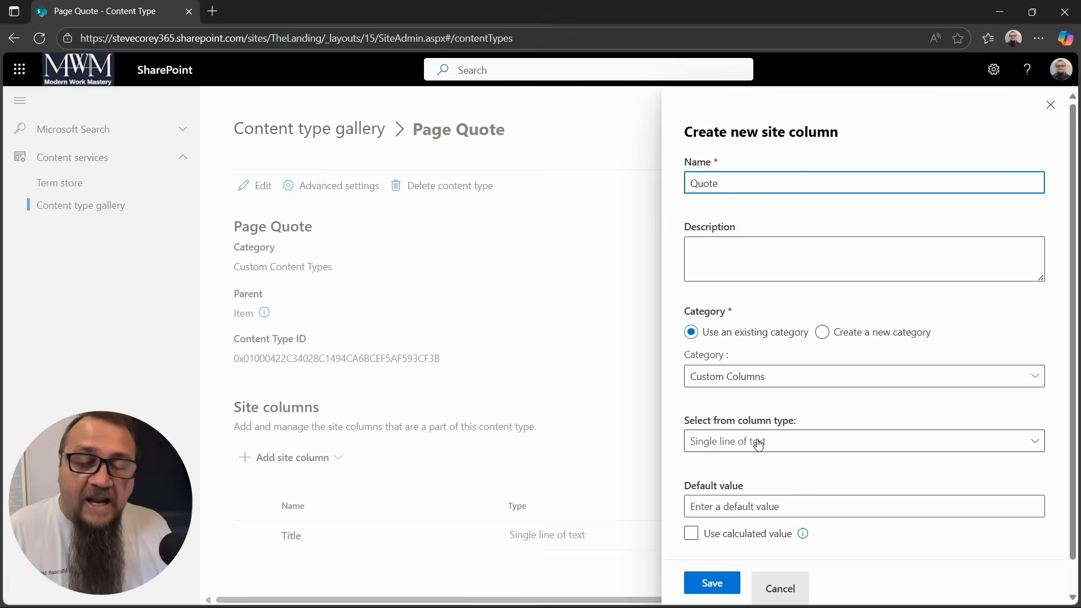
click(720, 585)
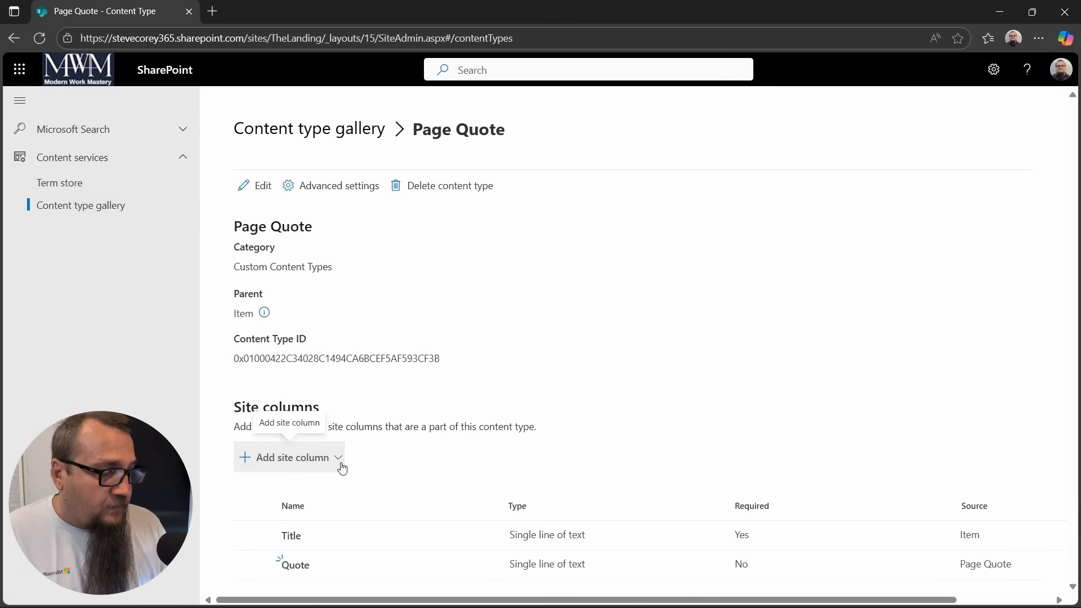
Step: Add a new single-line-of-text site column named TwitterHandle to the Page Quote content type
click(342, 466)
click(319, 487)
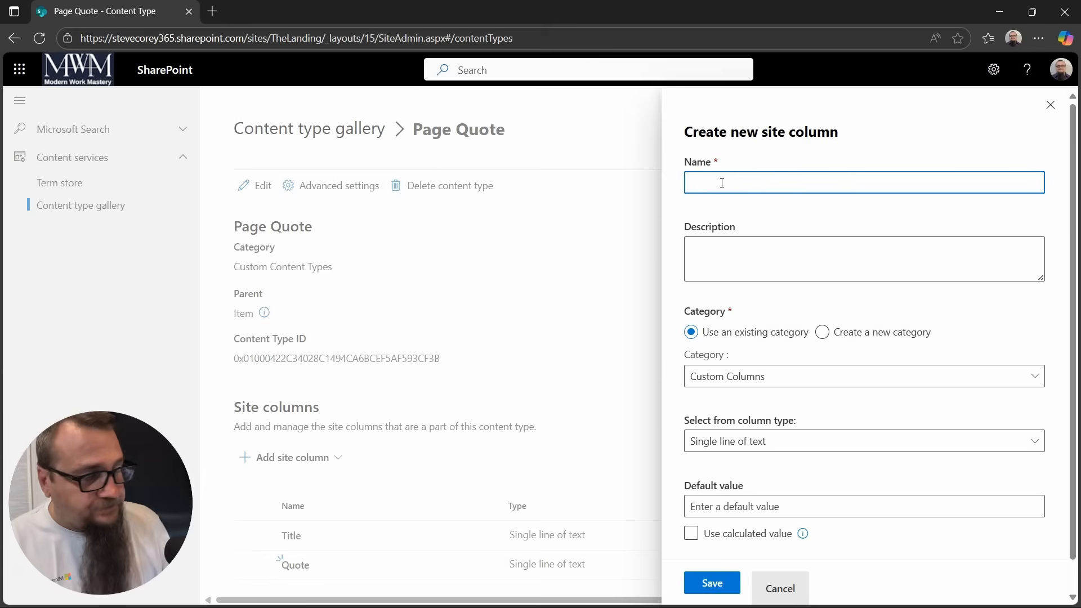
text(Twitt)
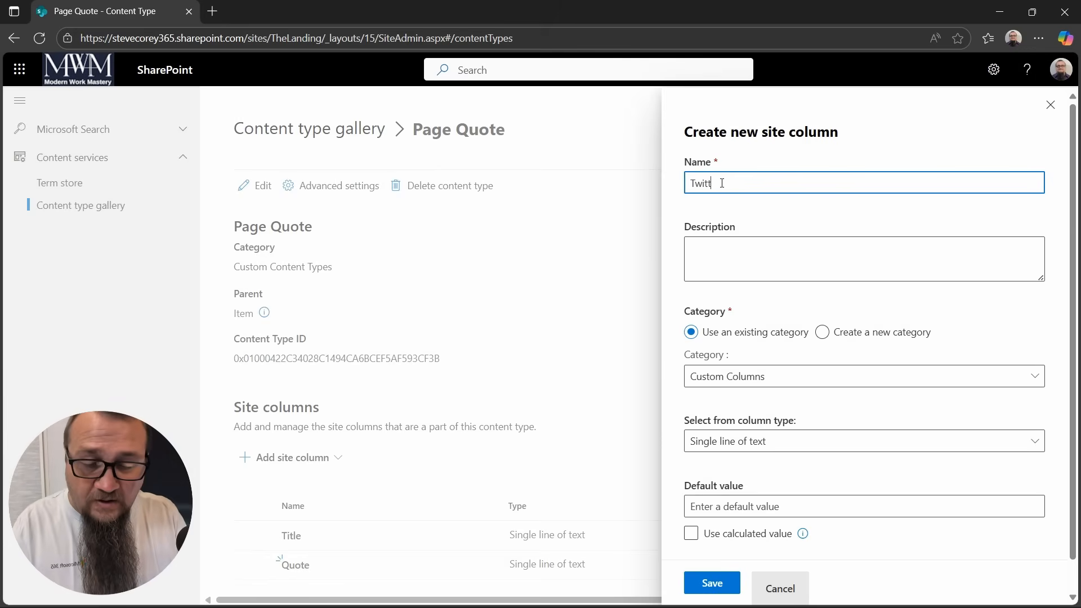
text(er)
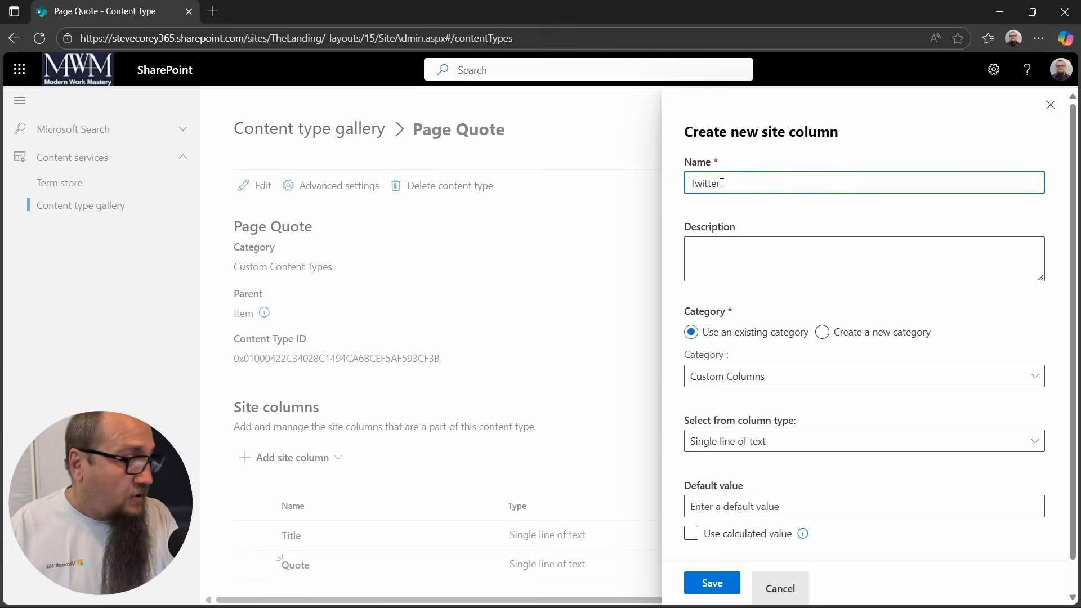
text(Handle)
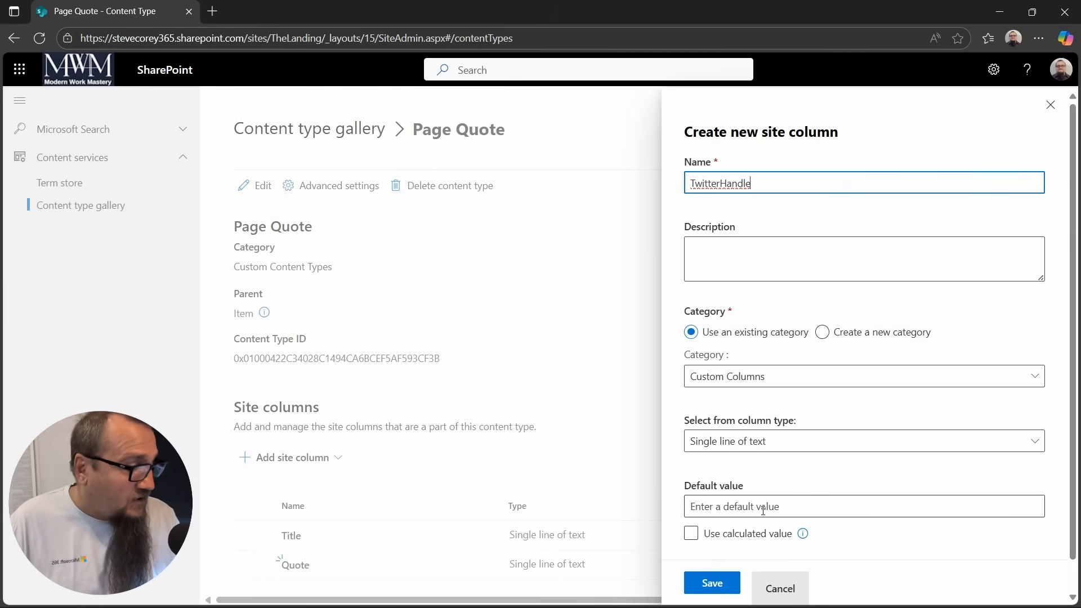
click(724, 591)
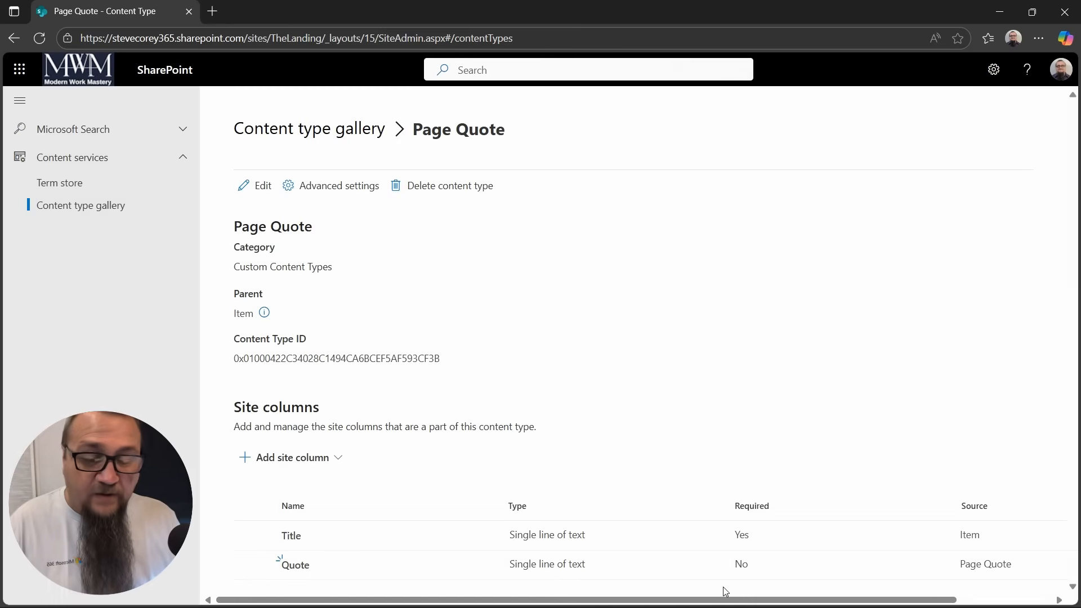
Step: Add a new site column named Publisher of type Person or Group to the Page Quote content type
click(332, 457)
click(319, 486)
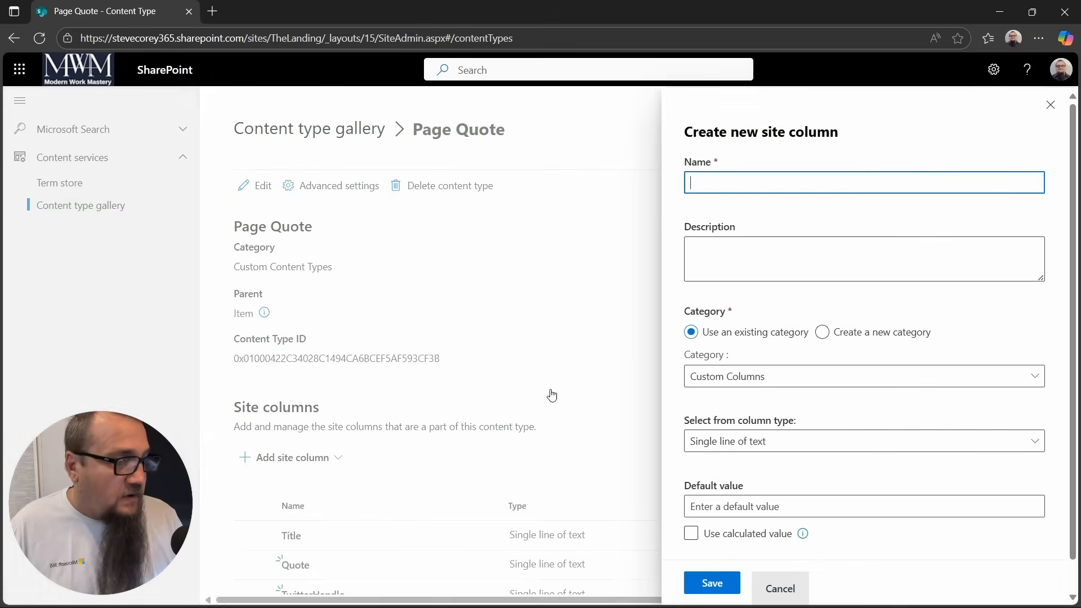
text(Publisher)
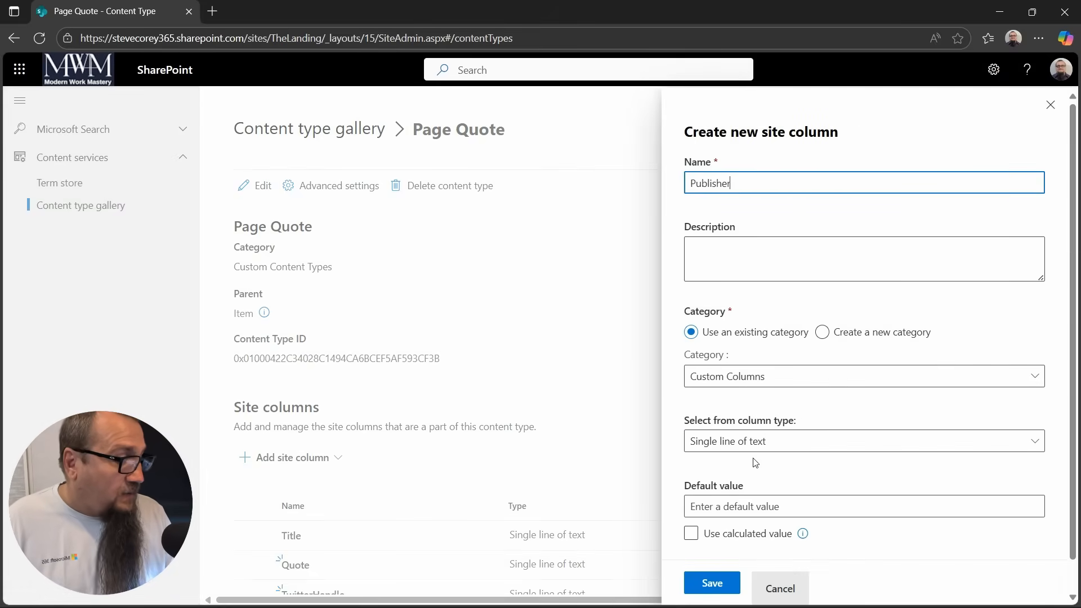
click(755, 443)
click(772, 184)
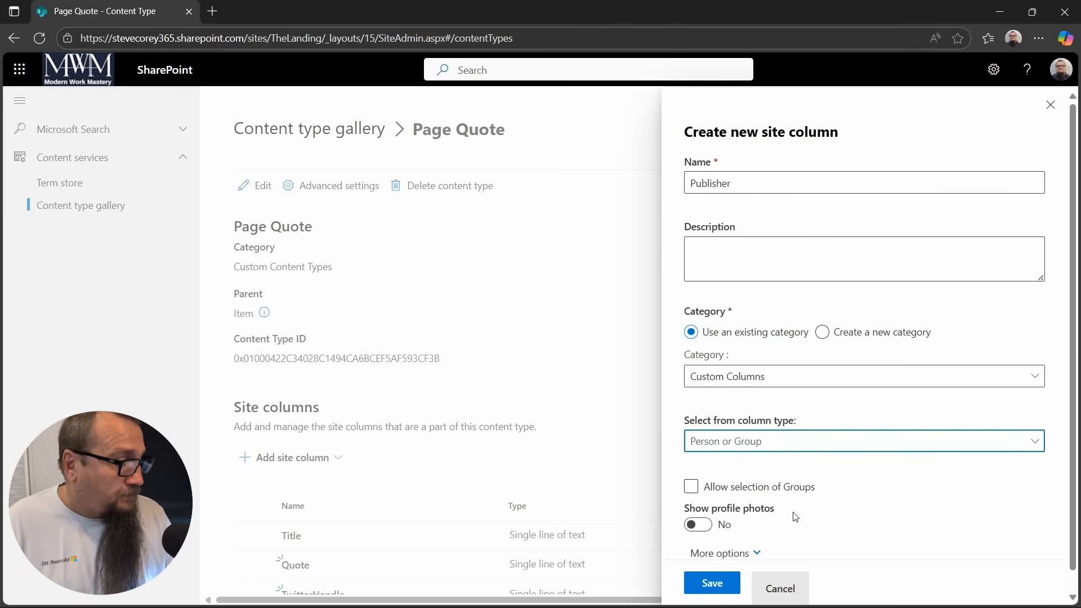
scroll(795, 517, down, 1)
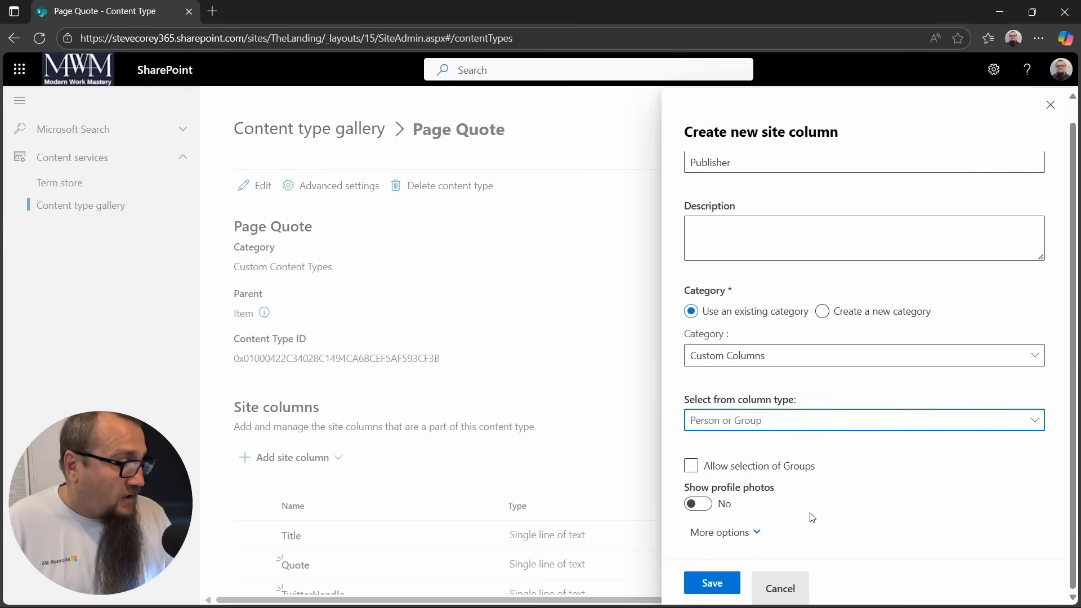
click(711, 583)
scroll(704, 354, down, 1)
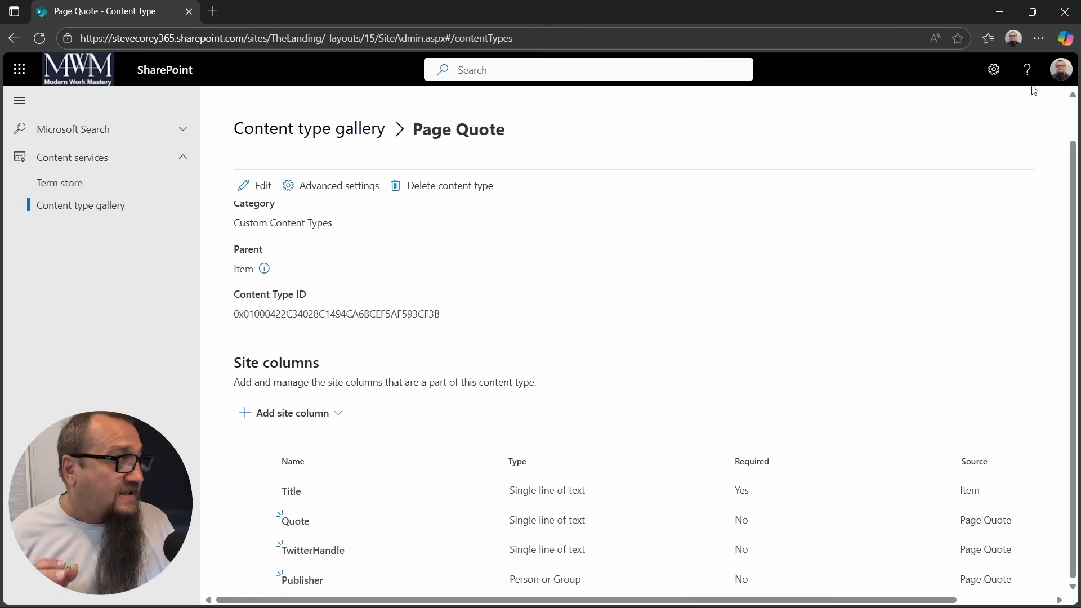
Step: Open the list settings of the Quotes list from the site's contents
click(997, 72)
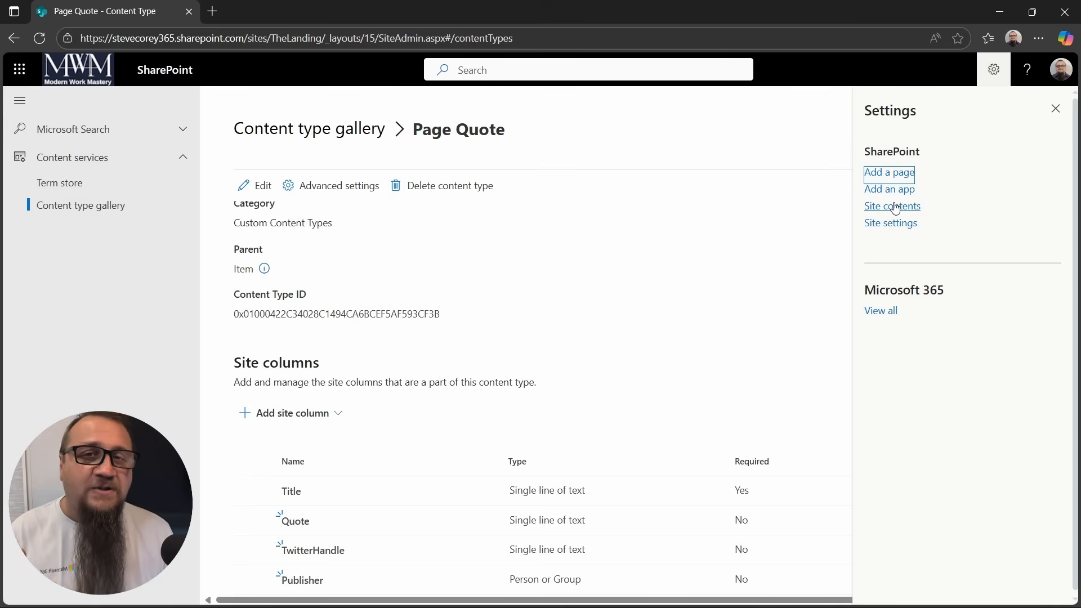
click(896, 208)
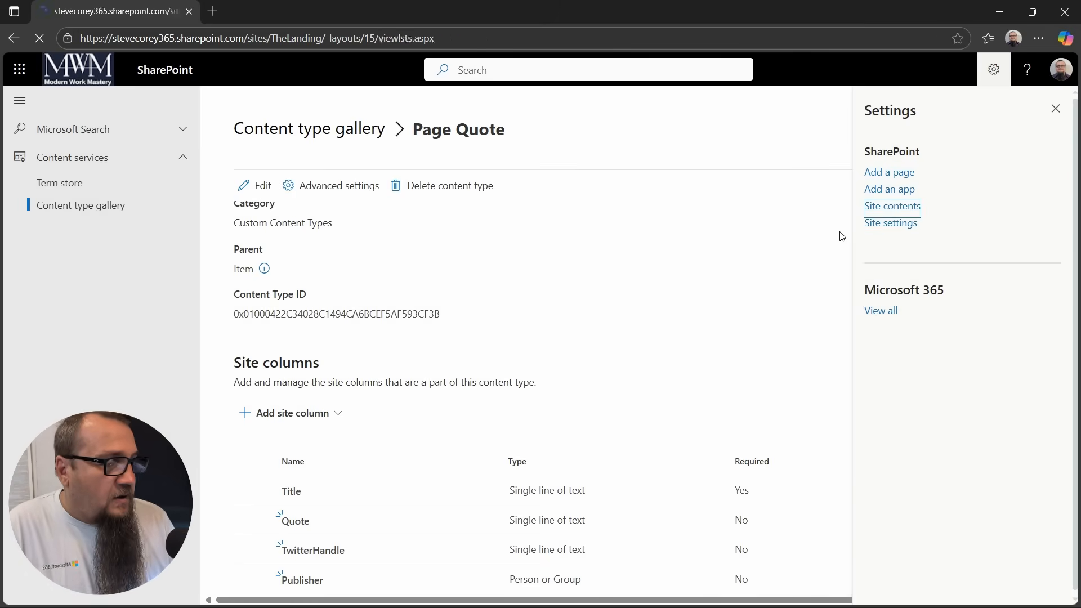
scroll(208, 394, down, 4)
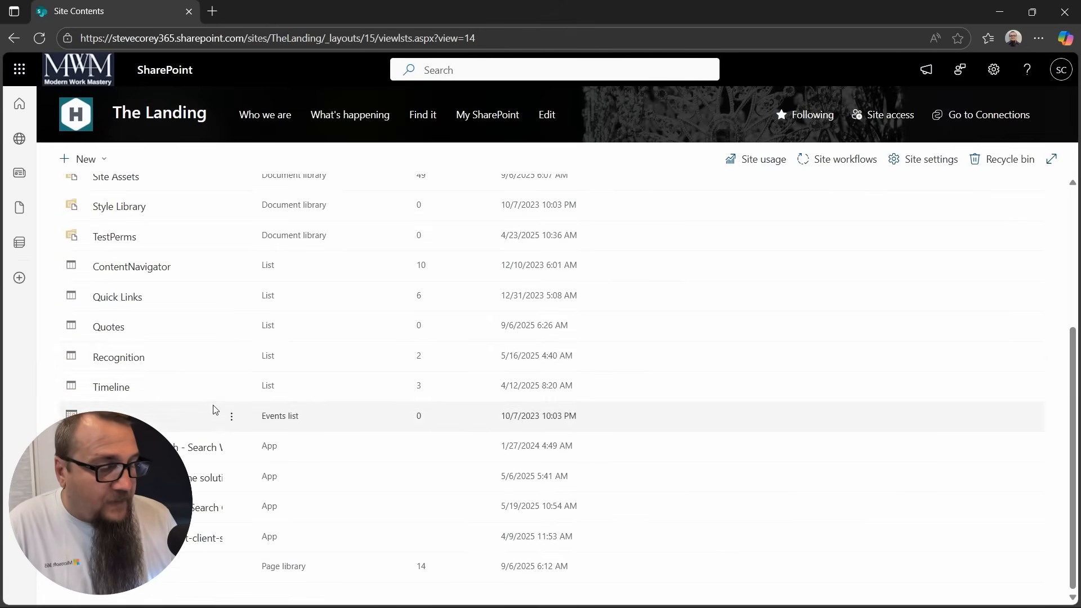
click(247, 379)
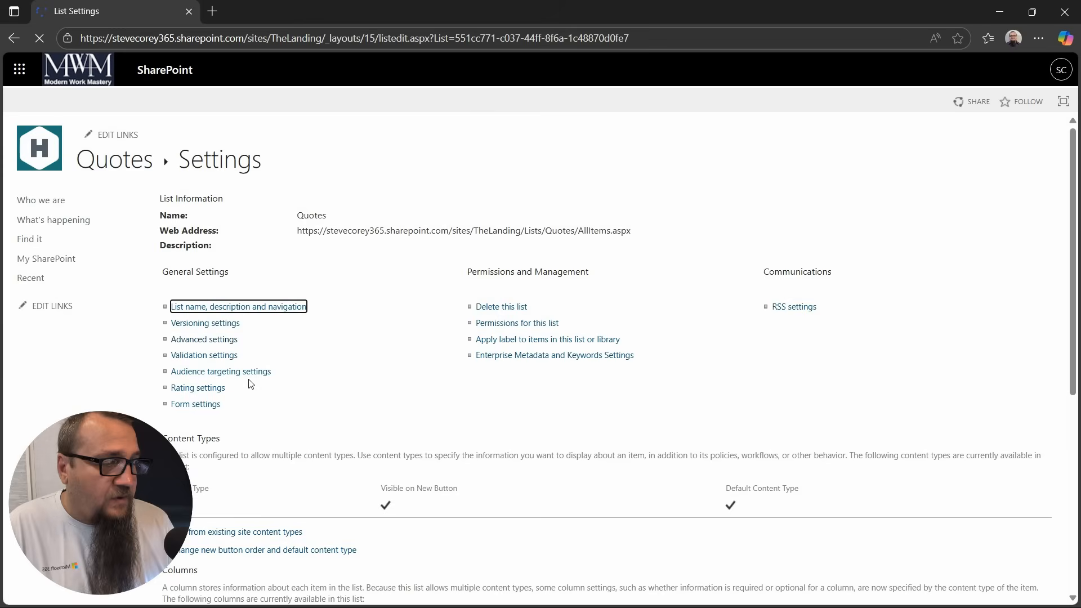
Step: Add the Page Quote content type from the Custom Content Types group to the Quotes list
scroll(244, 379, down, 3)
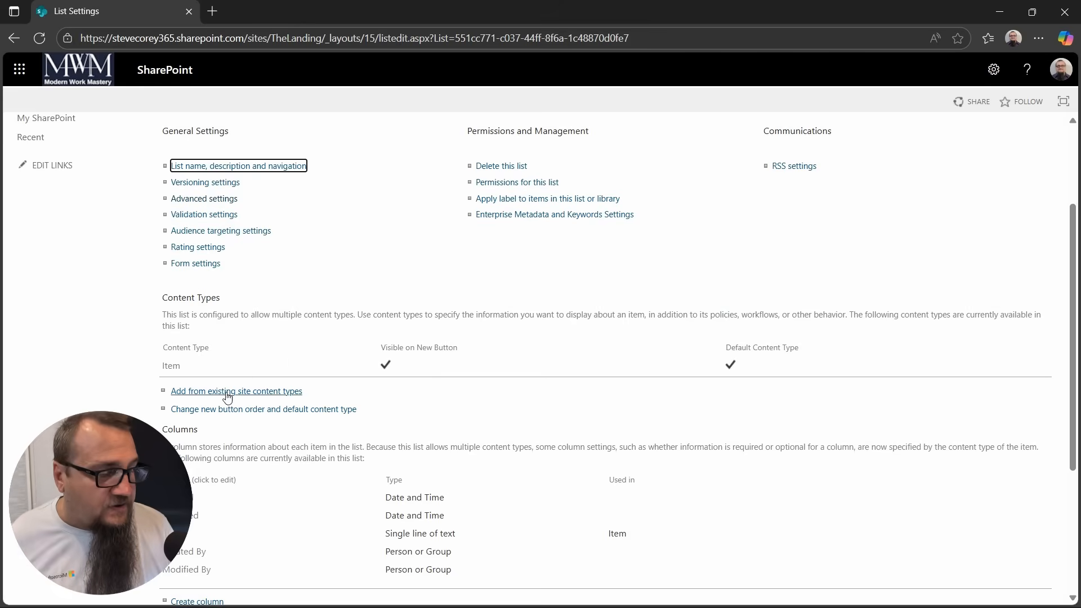
click(285, 392)
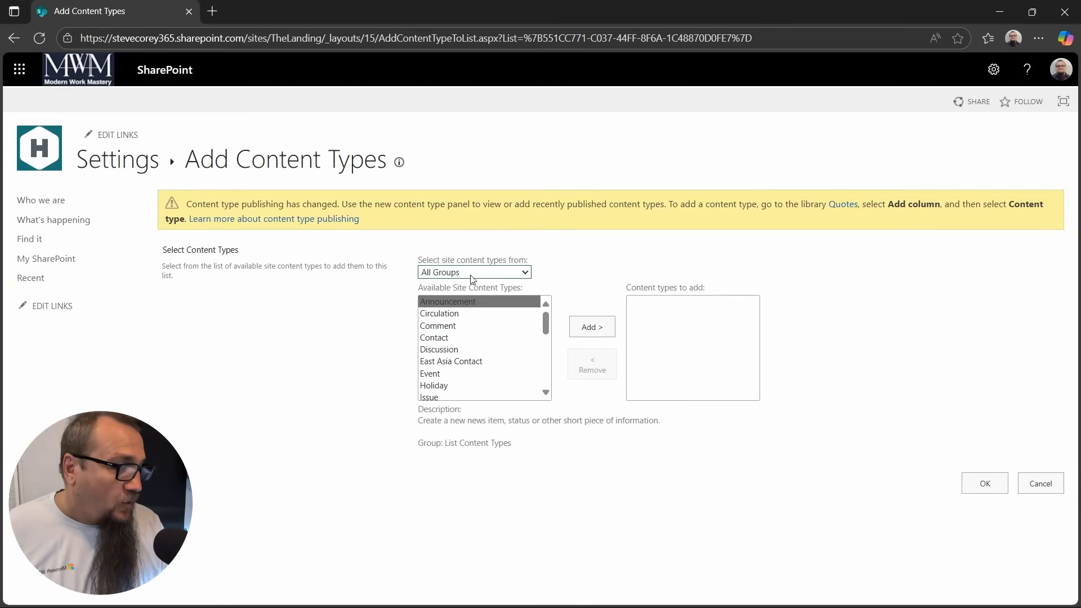
click(477, 314)
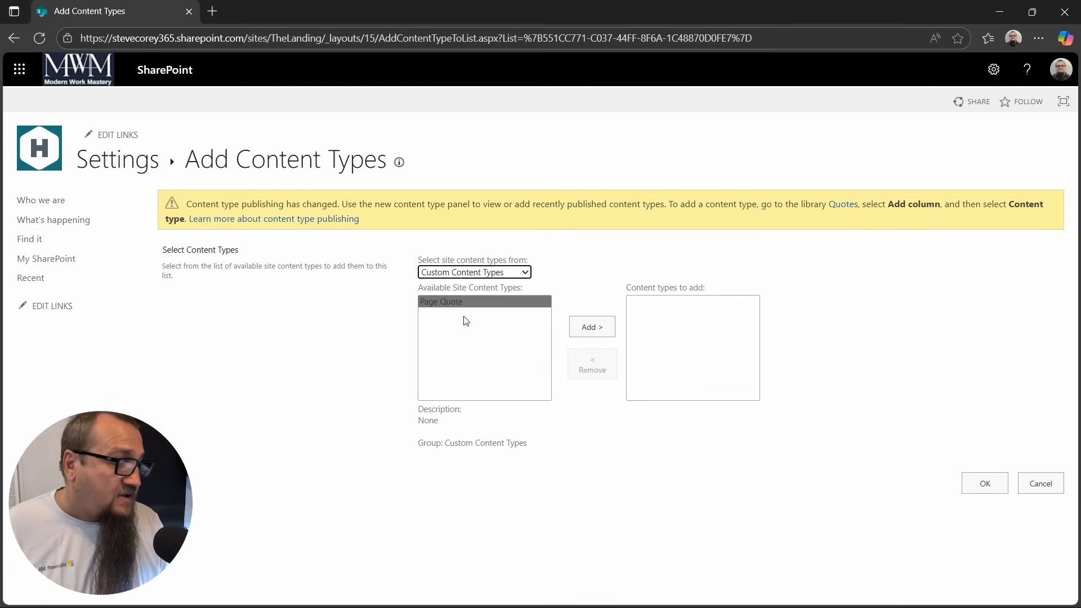
click(581, 326)
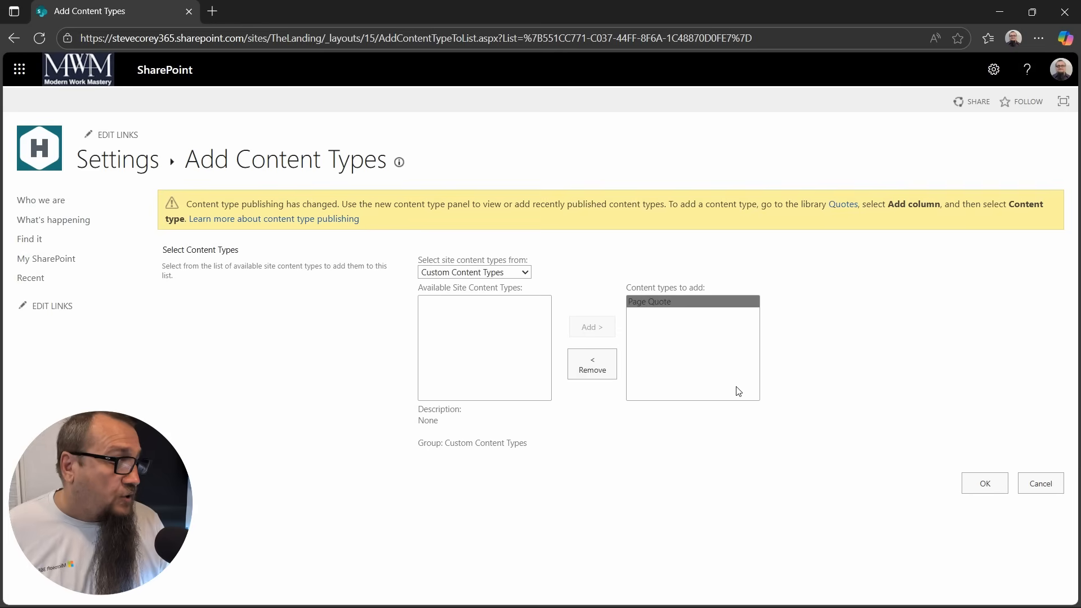
click(1000, 478)
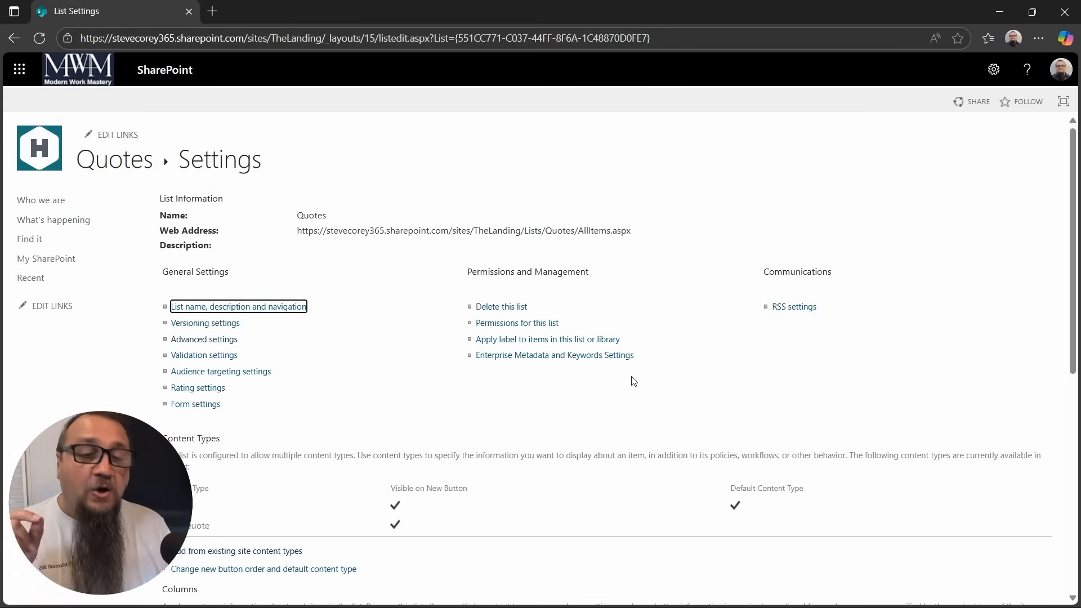
Step: Set Page Quote to position 1 in the list's content type order and make the Item content type not visible
scroll(596, 362, down, 3)
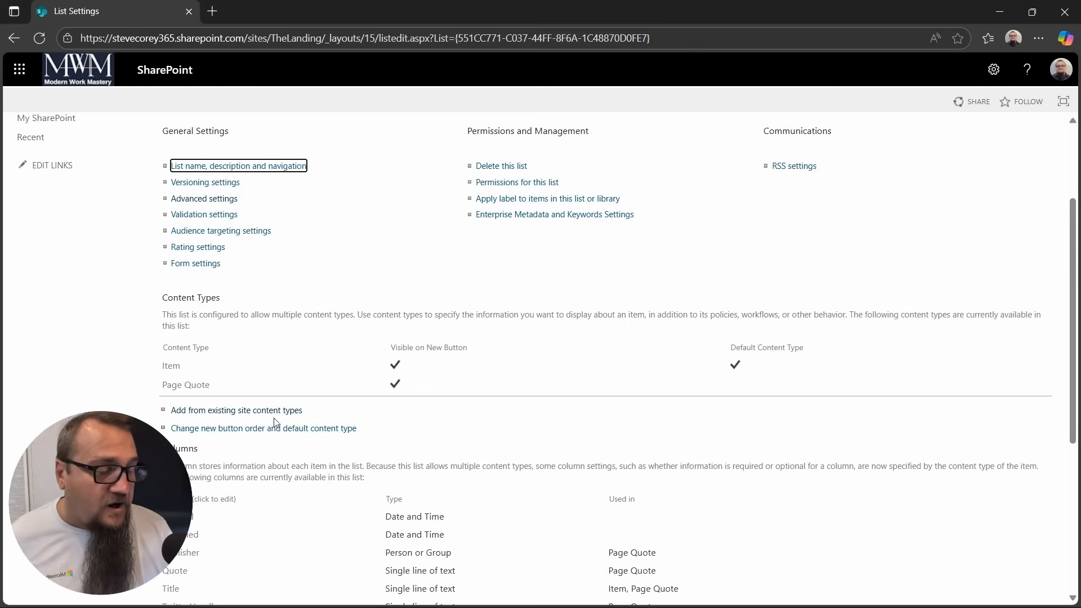
click(239, 430)
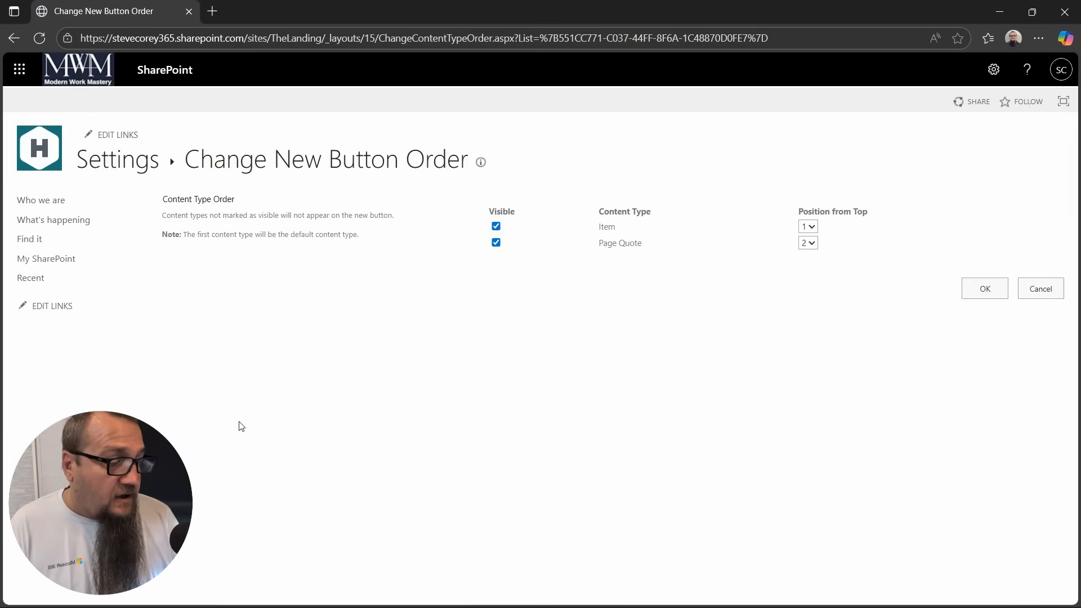
click(814, 246)
click(811, 259)
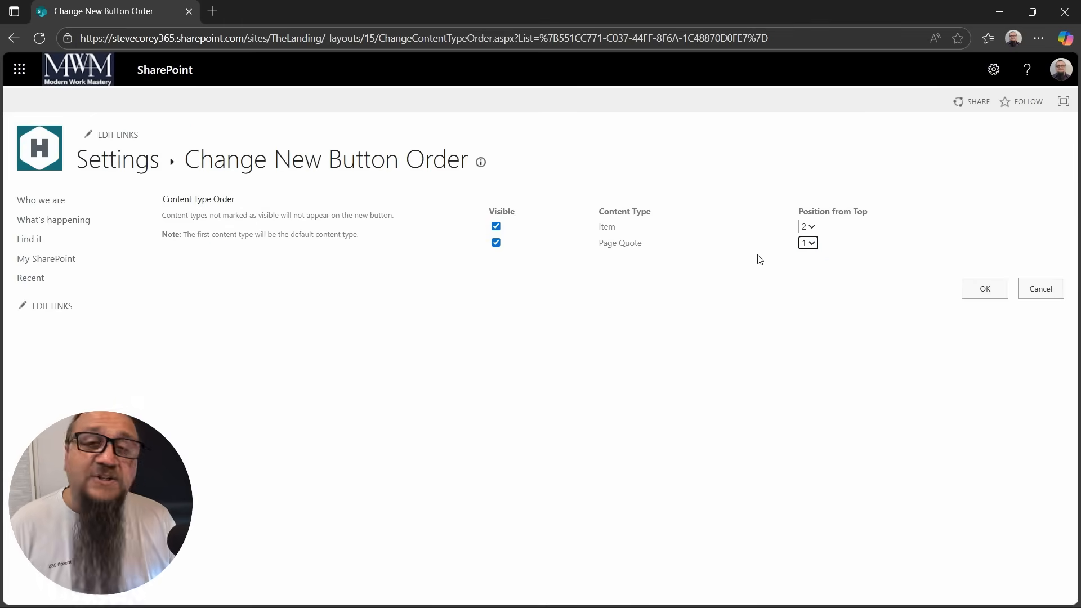
click(497, 227)
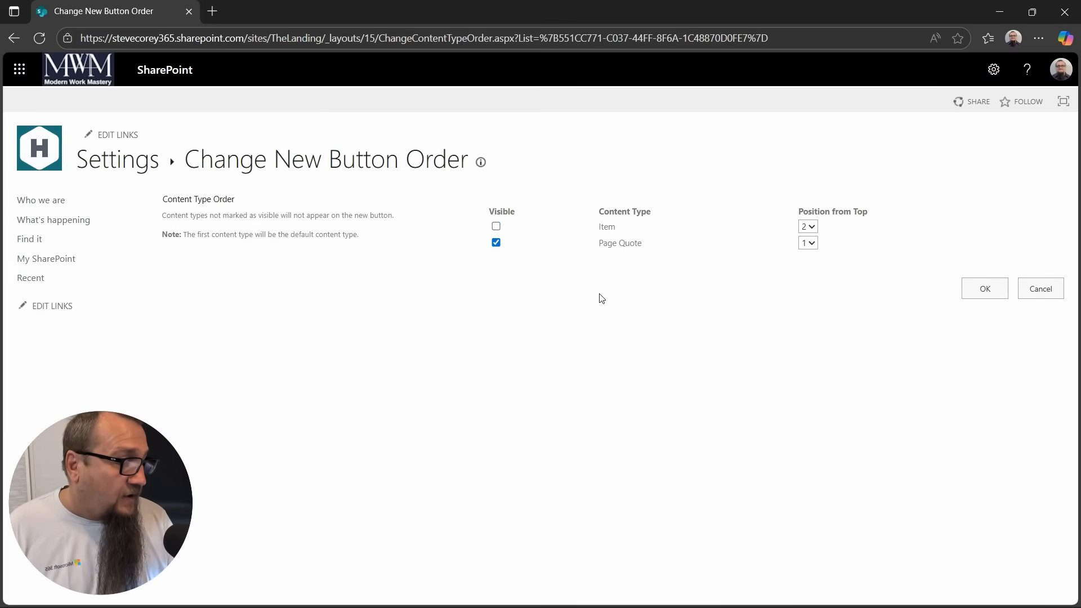
click(1001, 294)
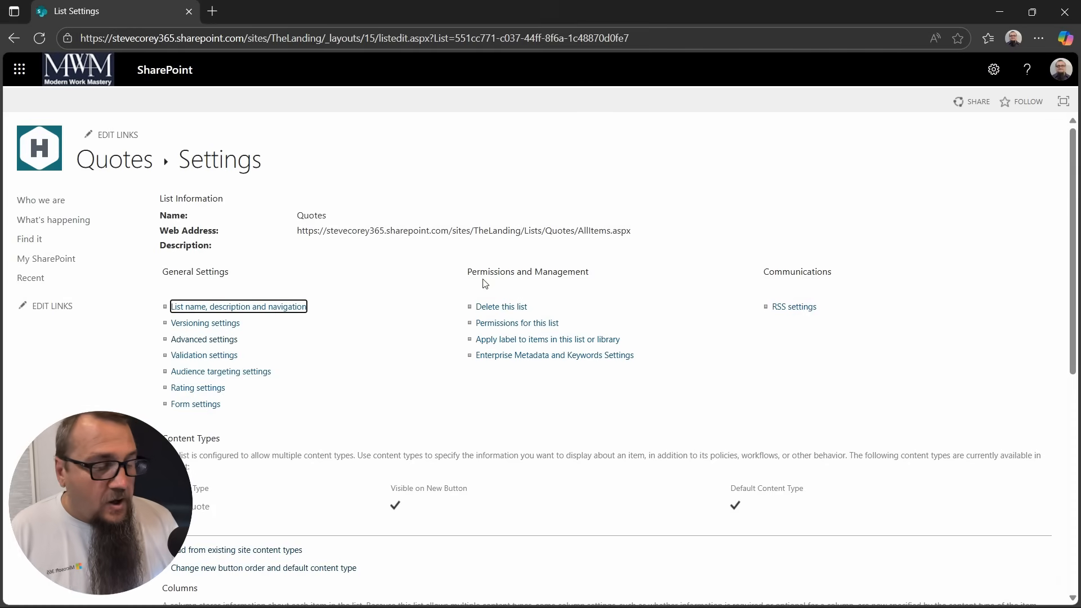
Step: Delete the Item content type from the Quotes list
scroll(304, 366, down, 2)
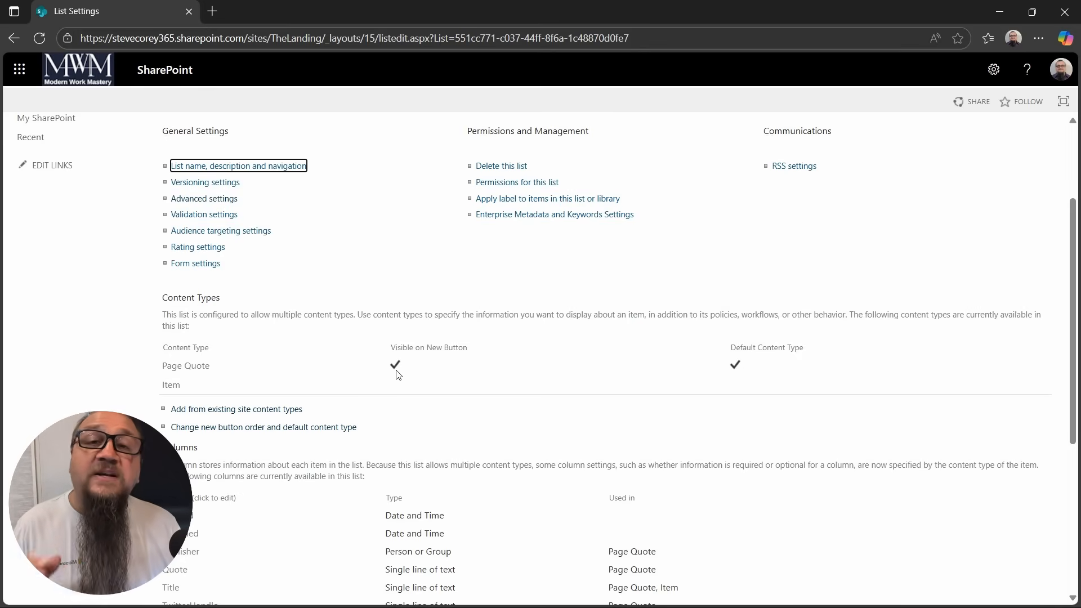
click(176, 383)
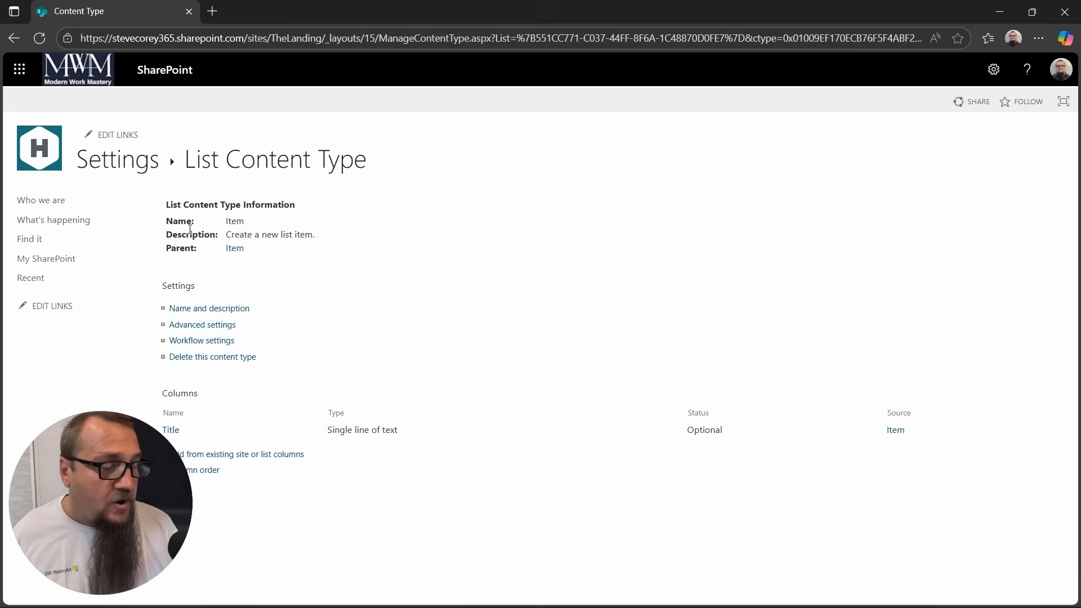
click(227, 358)
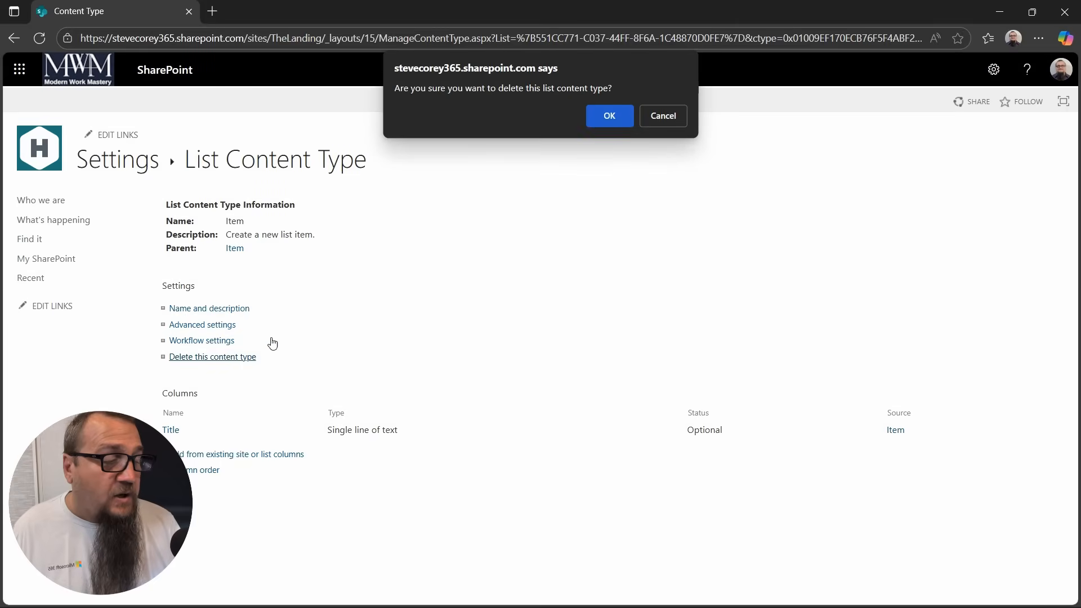
click(613, 119)
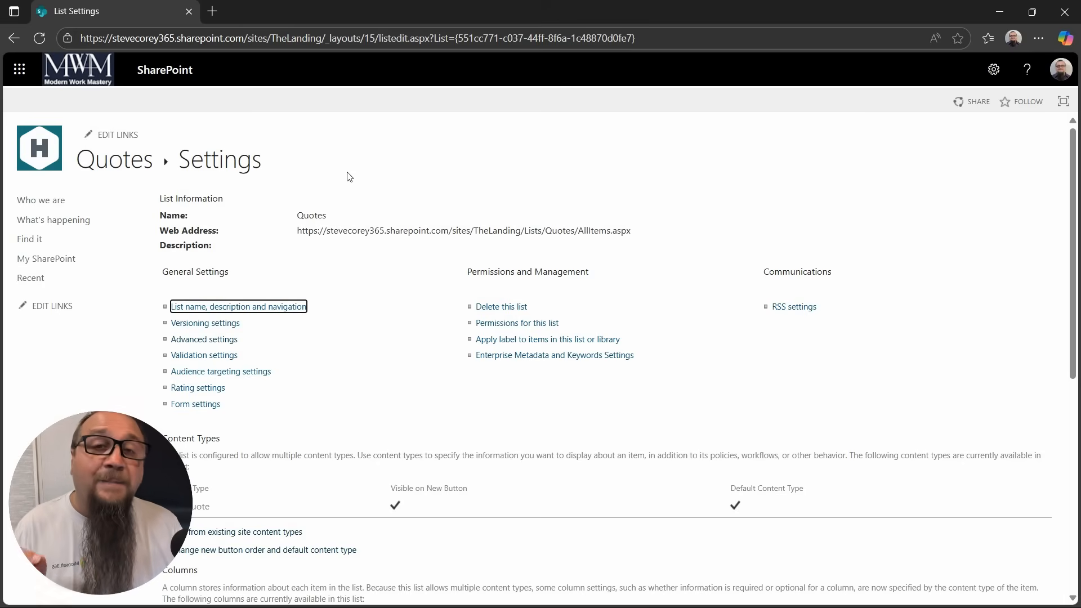
Step: Review the Quotes list's content types and columns, and return to the list's items
scroll(387, 277, down, 4)
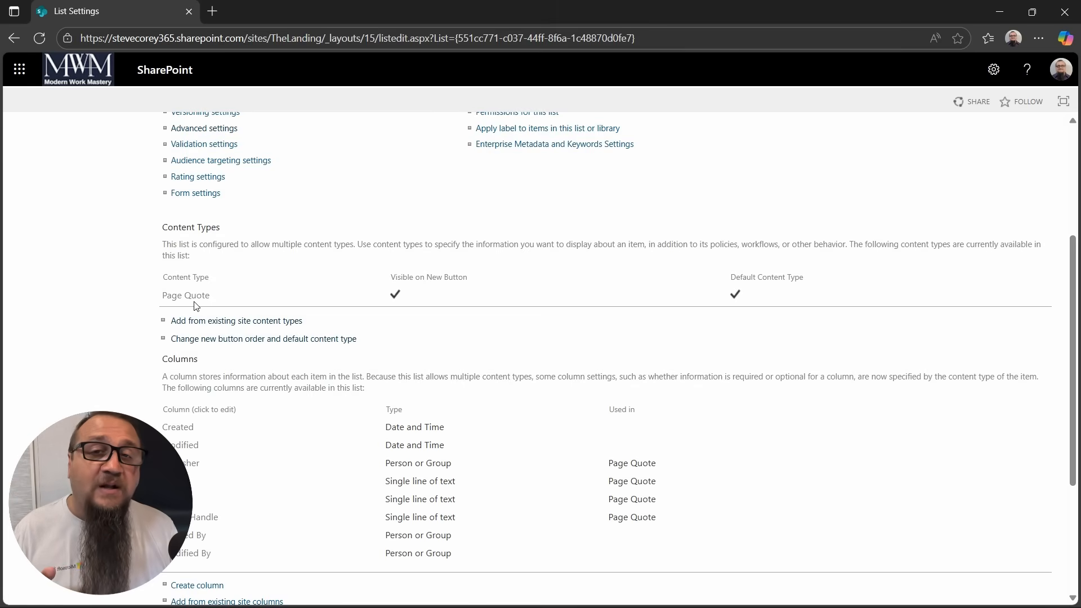
scroll(195, 305, up, 4)
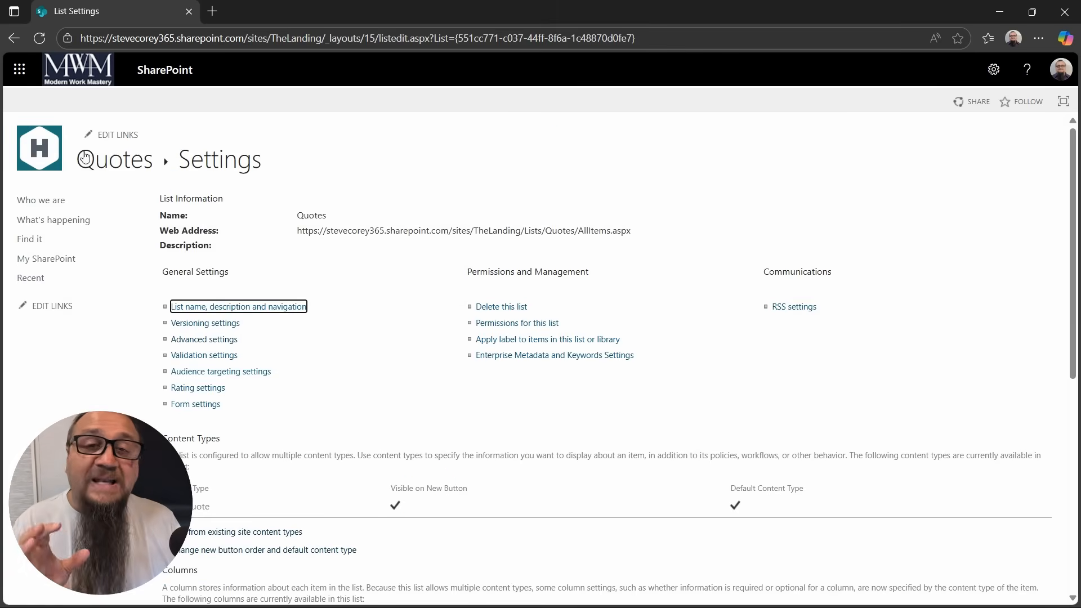
click(113, 162)
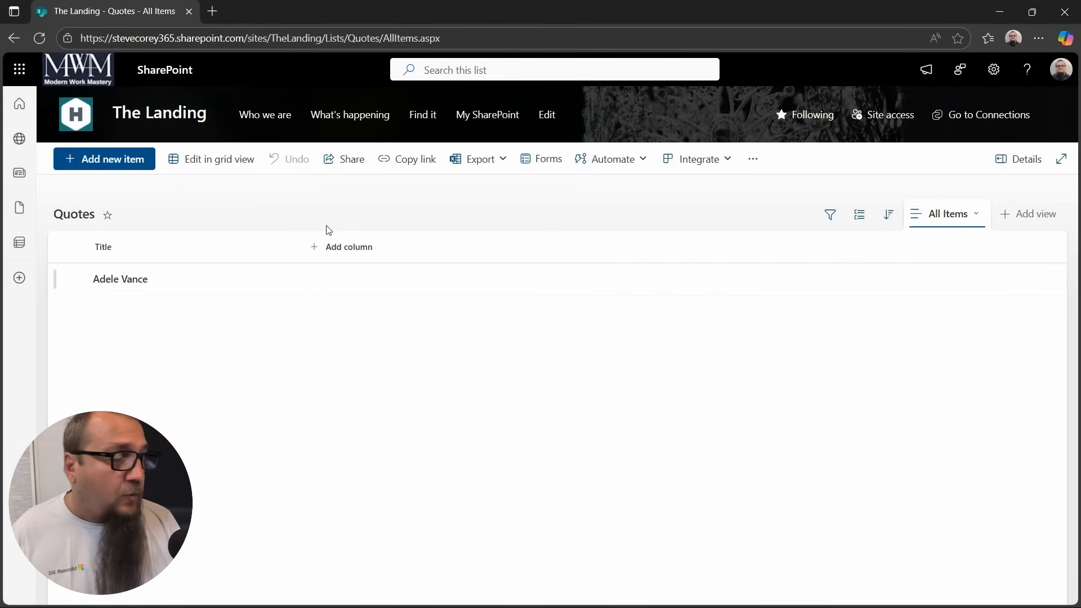
Step: Show the Quote, TwitterHandle and Publisher columns in the All Items view
mouse_move(298, 245)
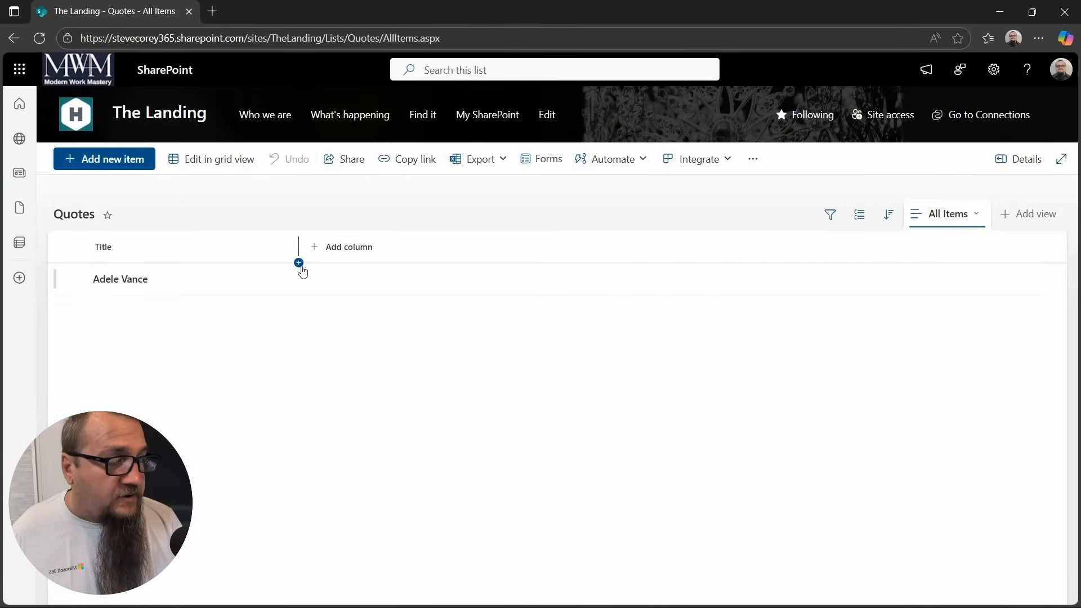
click(299, 264)
click(360, 511)
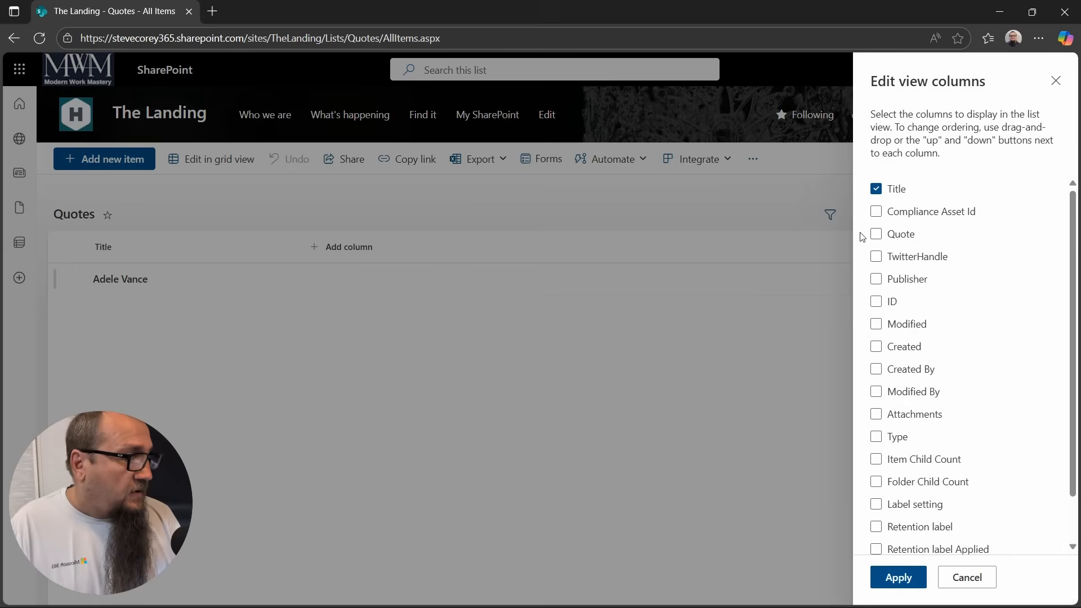
click(876, 233)
click(876, 256)
click(877, 279)
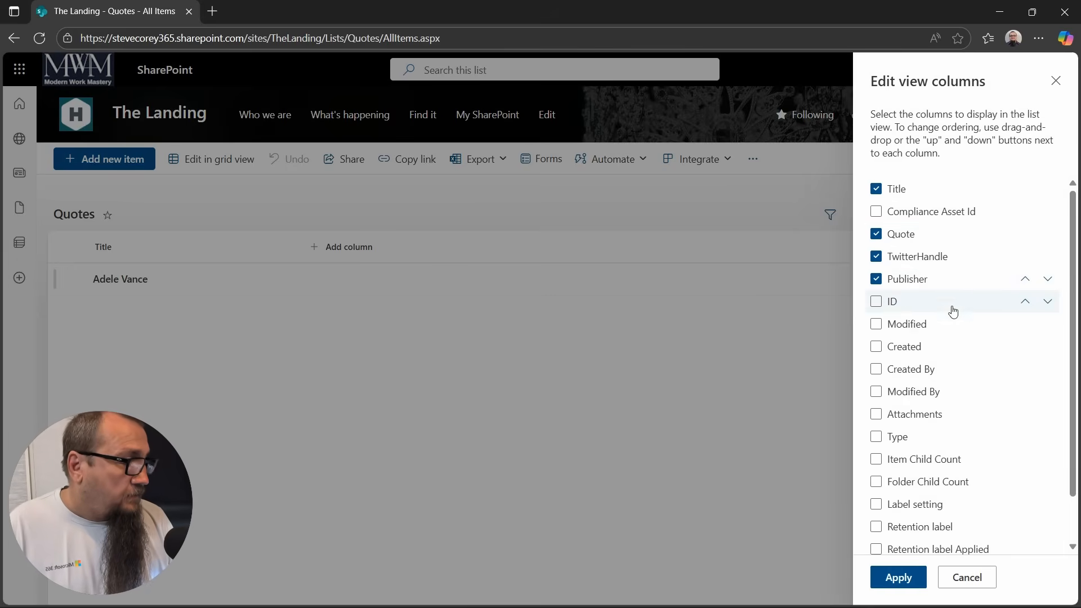
click(898, 579)
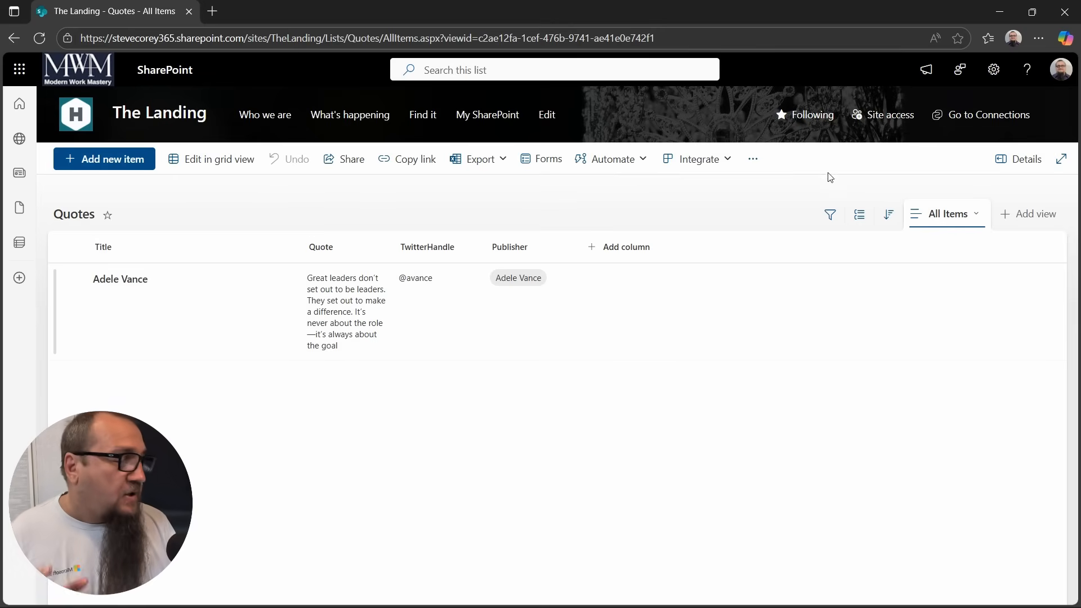
Step: Save the current list view as a new public view named Quote
click(973, 215)
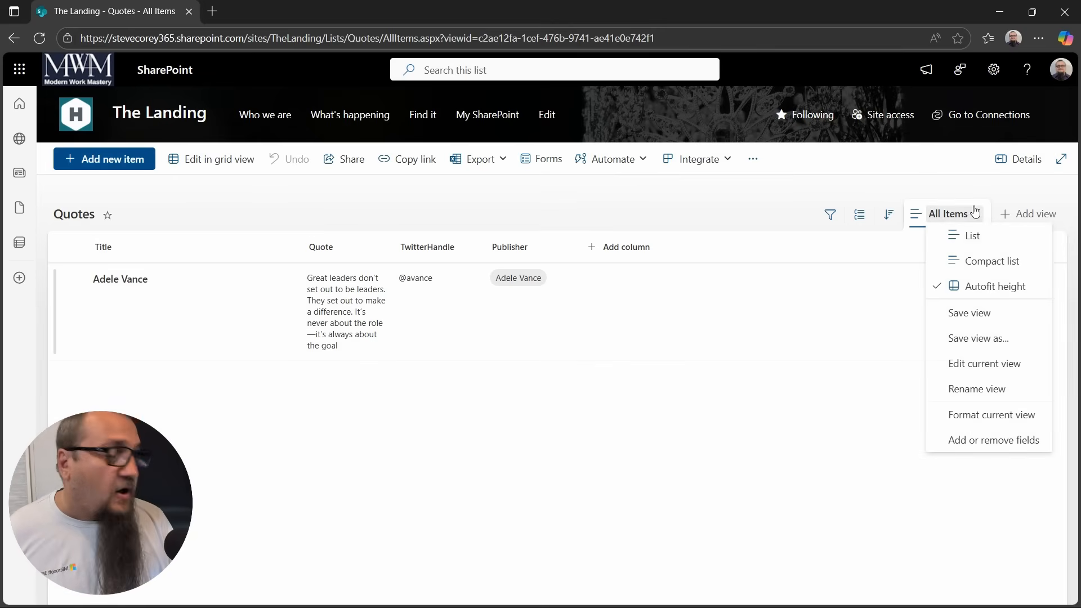
click(964, 339)
triple_click(406, 323)
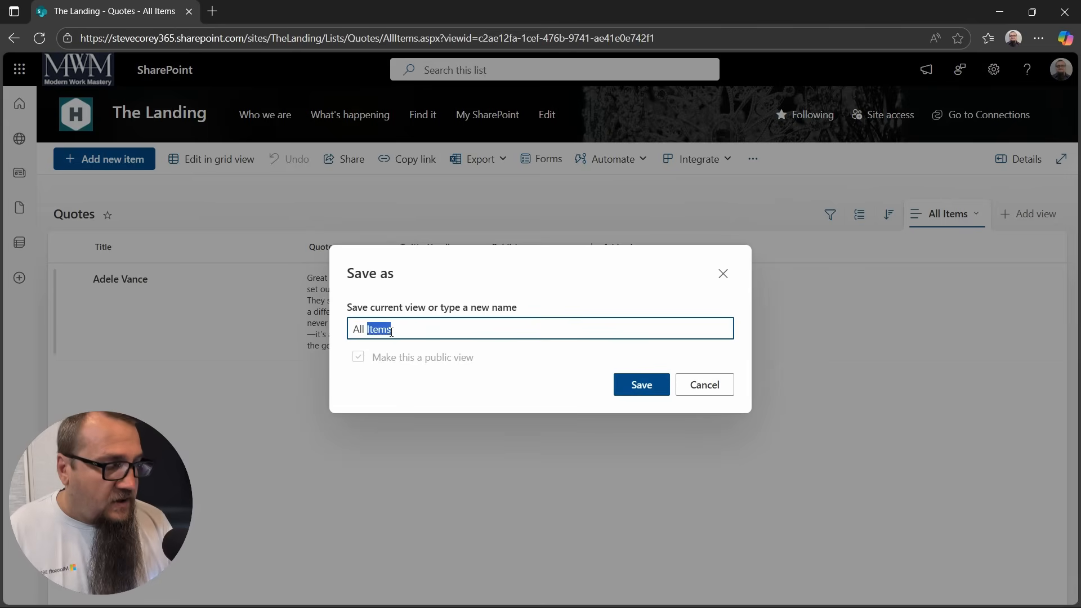
text(Quote)
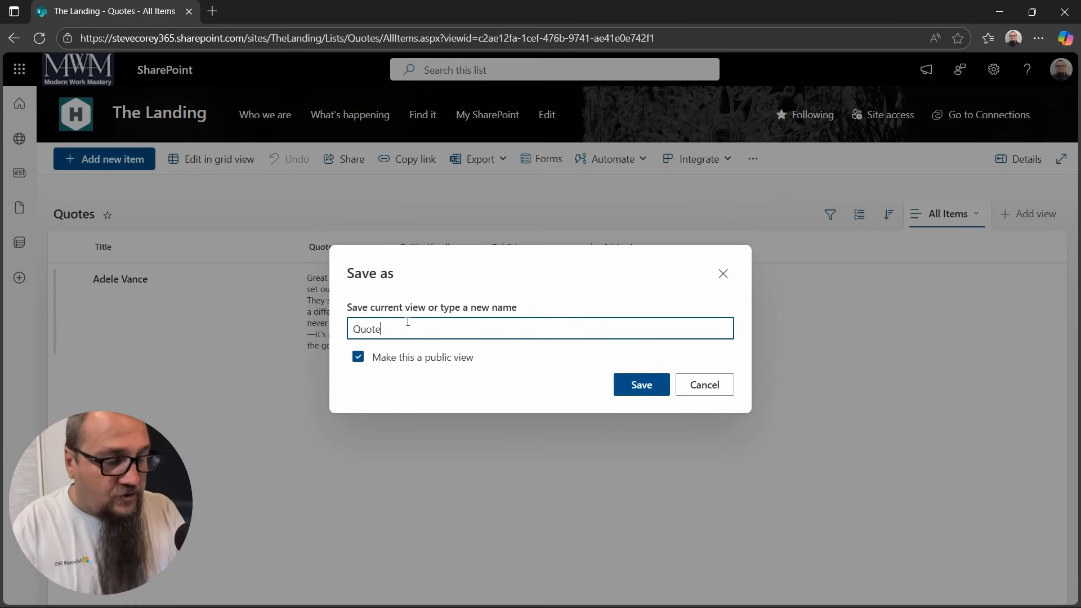
text(s)
click(634, 385)
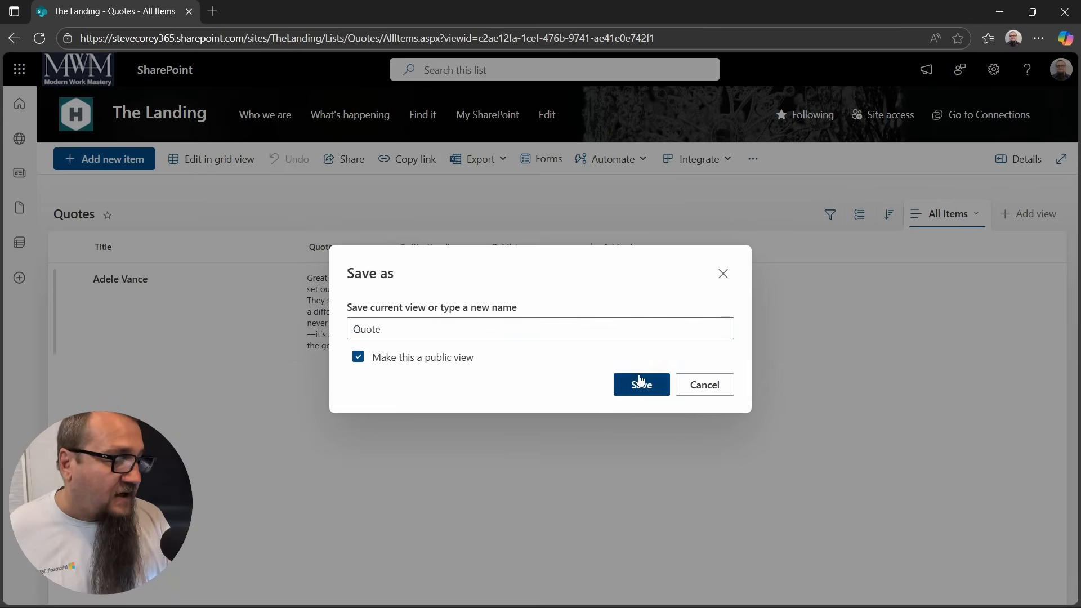
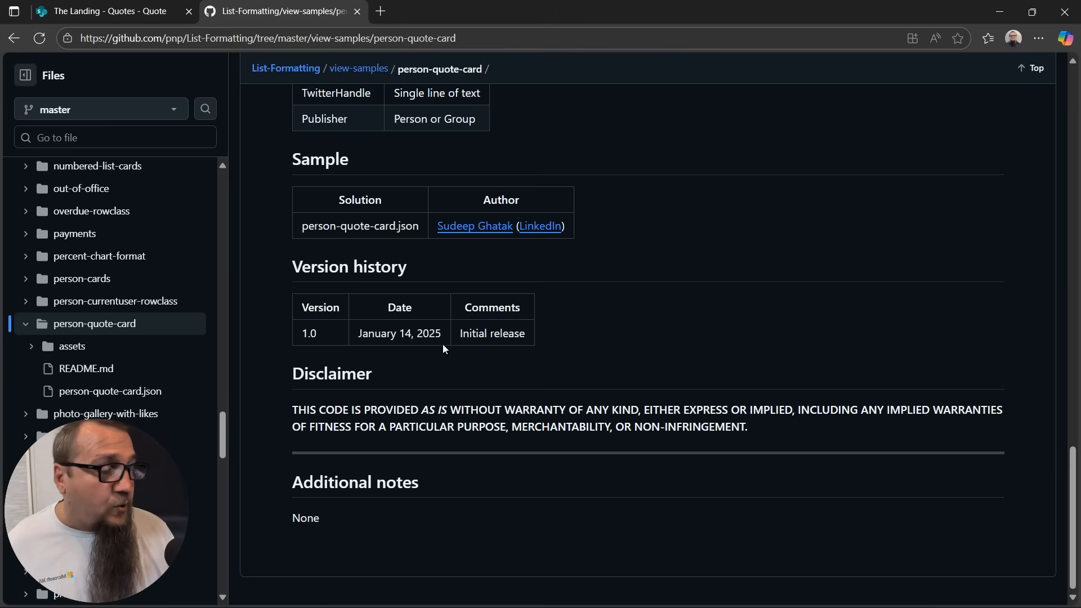
Step: Open the person-quote-card.json file from the person-quote-card view sample in the pnp List-Formatting repository on GitHub
scroll(430, 337, up, 3)
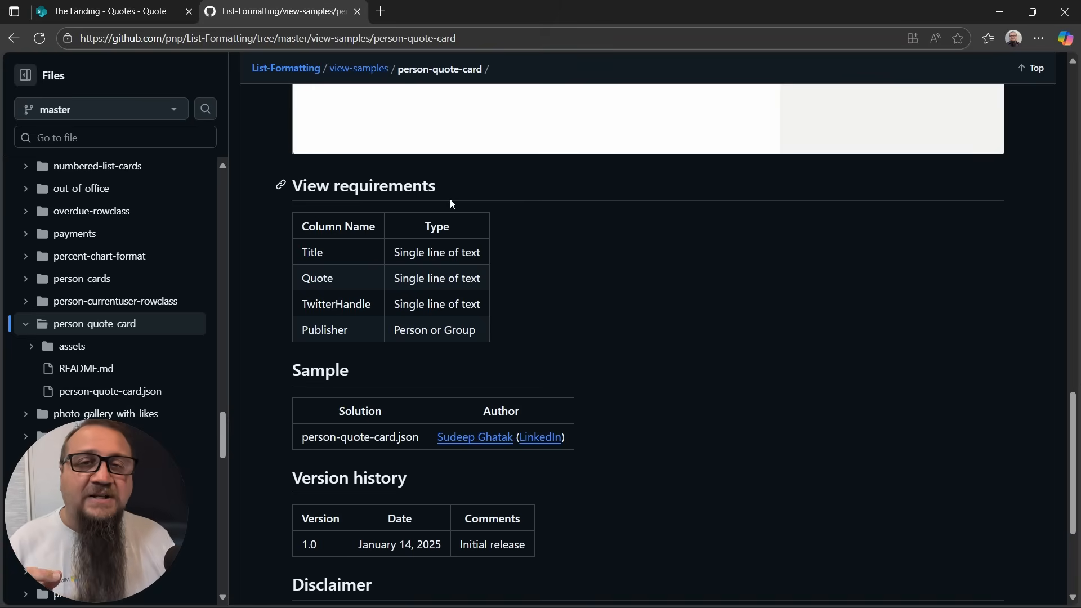
scroll(451, 203, up, 9)
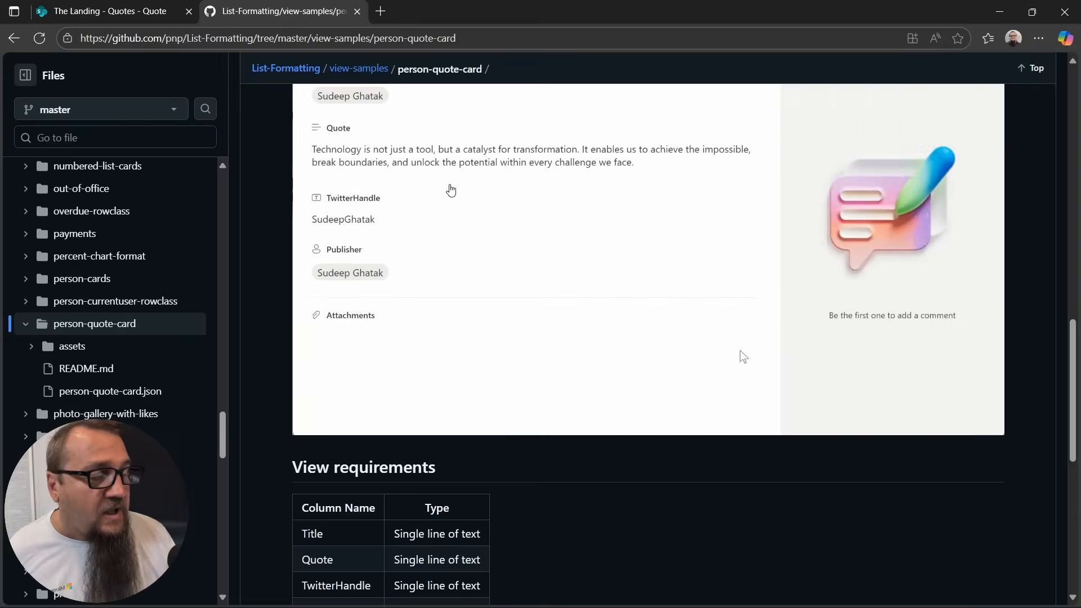
scroll(435, 313, up, 8)
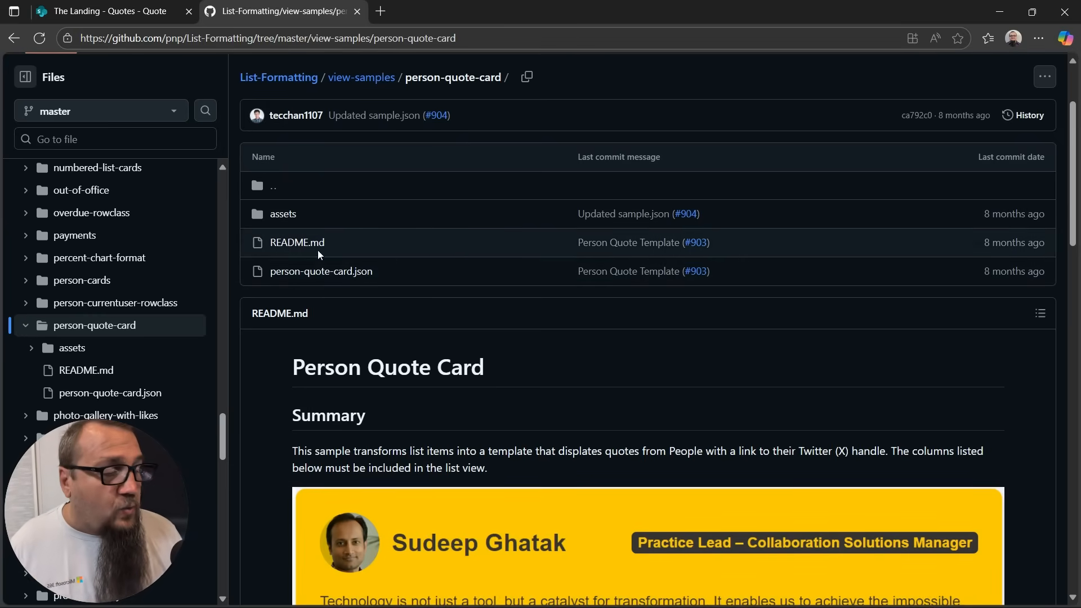
scroll(314, 272, up, 2)
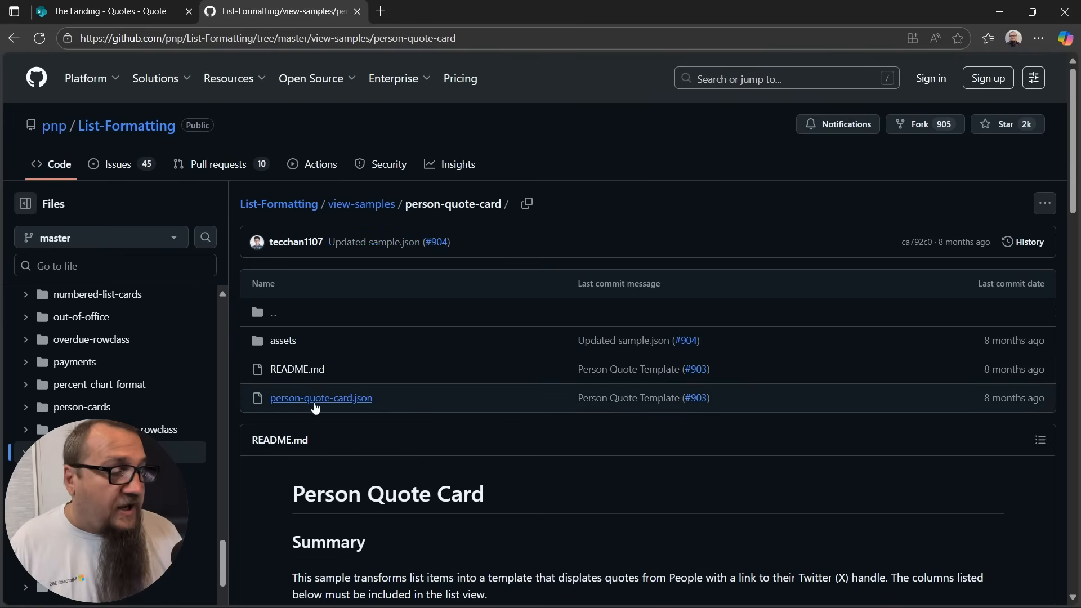
click(319, 398)
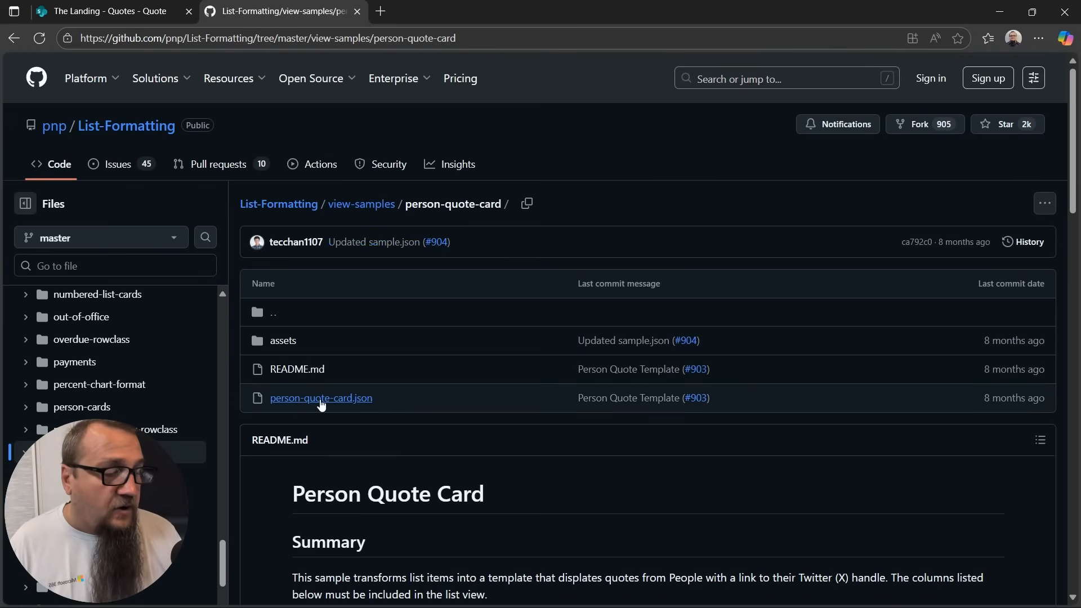
Step: Copy the raw contents of person-quote-card.json and open the advanced JSON formatting editor for the Quotes list's Quote view
scroll(592, 382, down, 2)
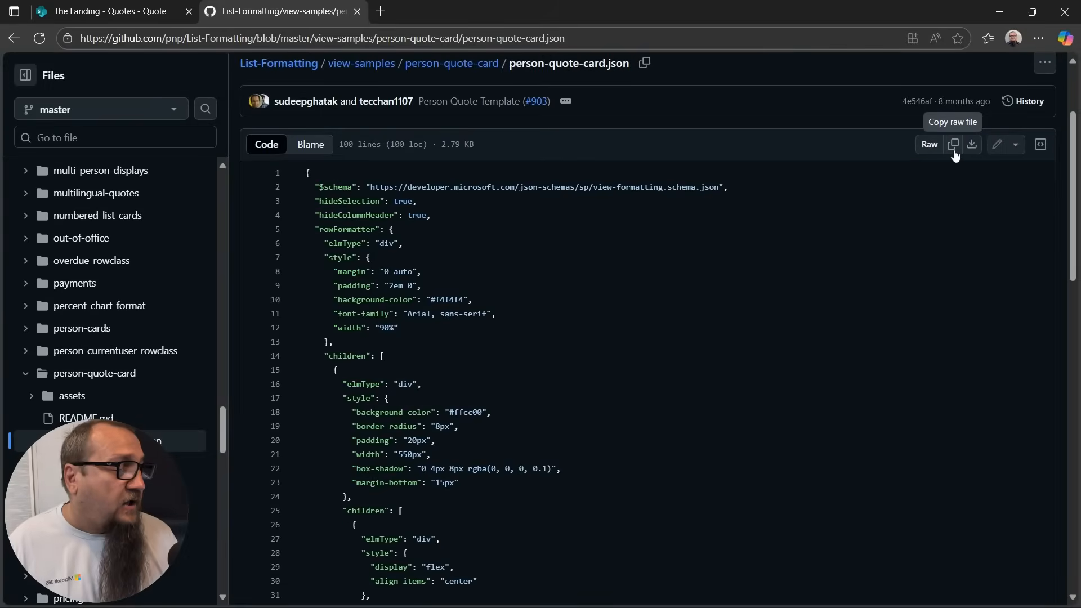
click(955, 151)
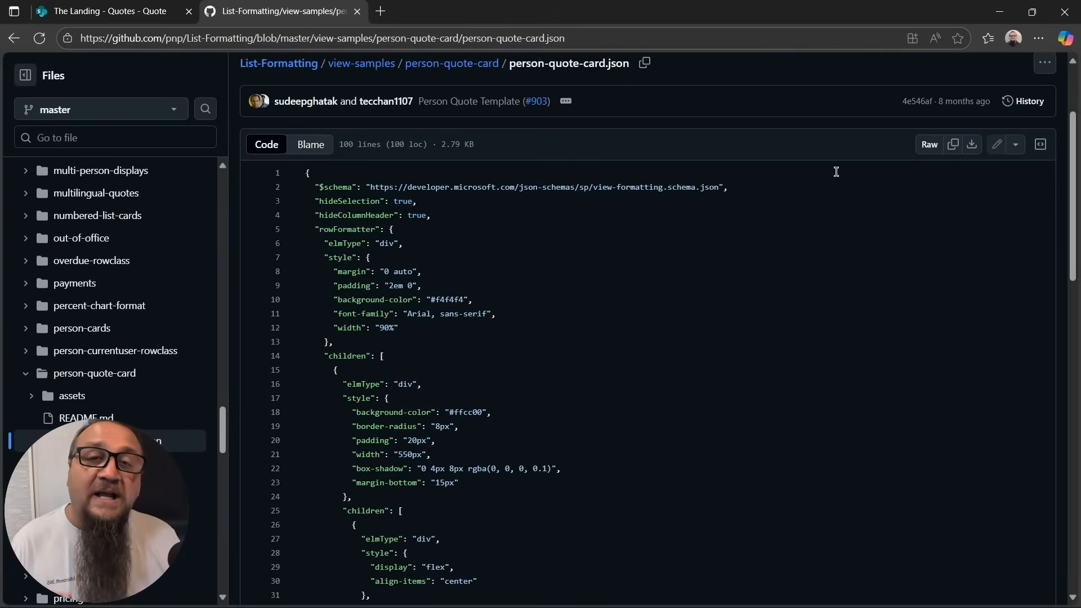
click(99, 12)
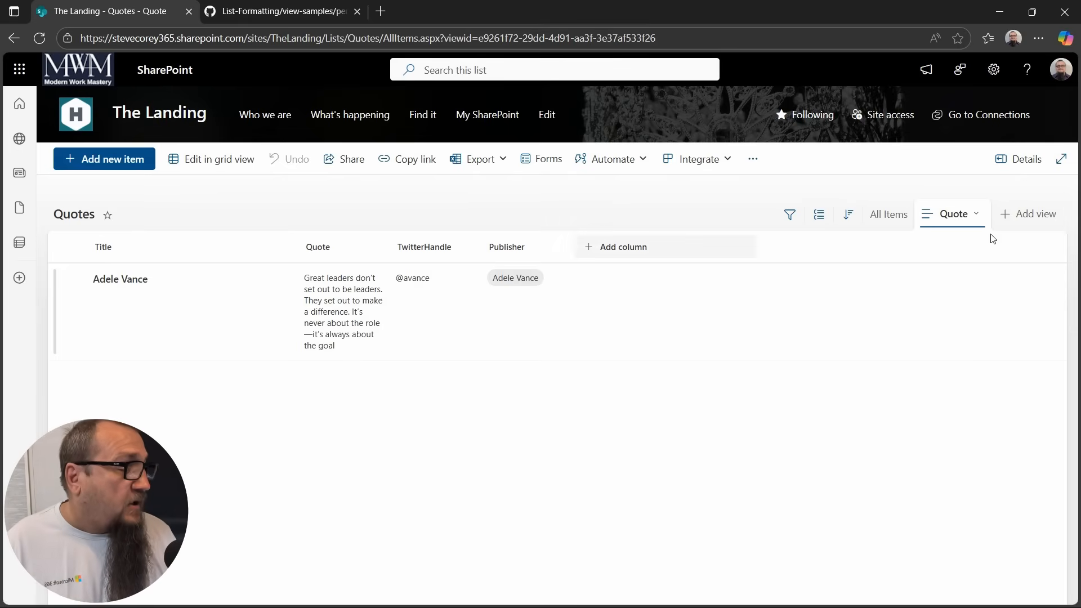
click(979, 218)
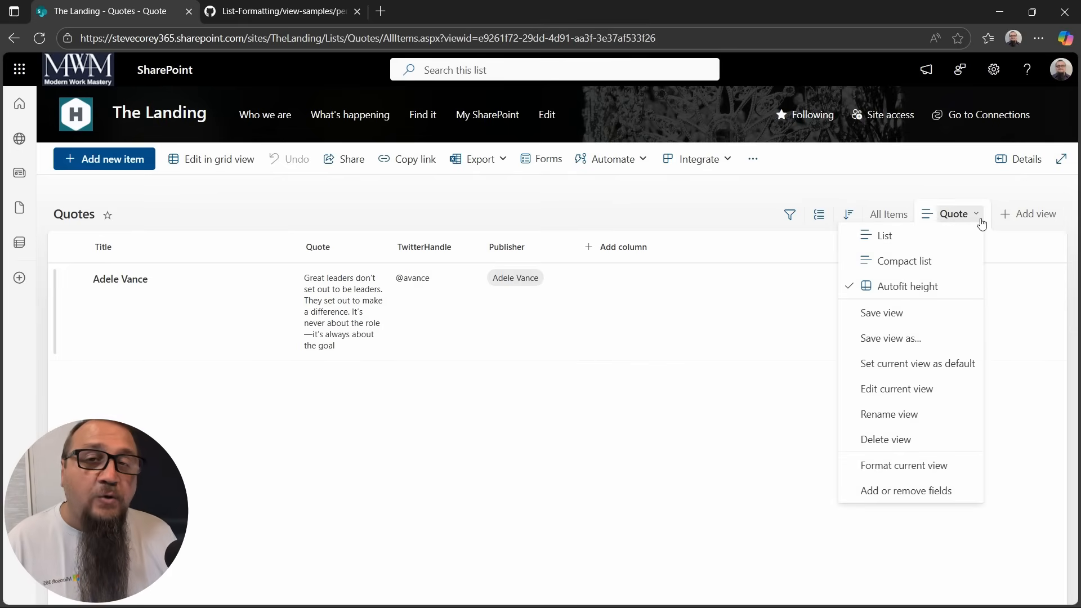
click(927, 481)
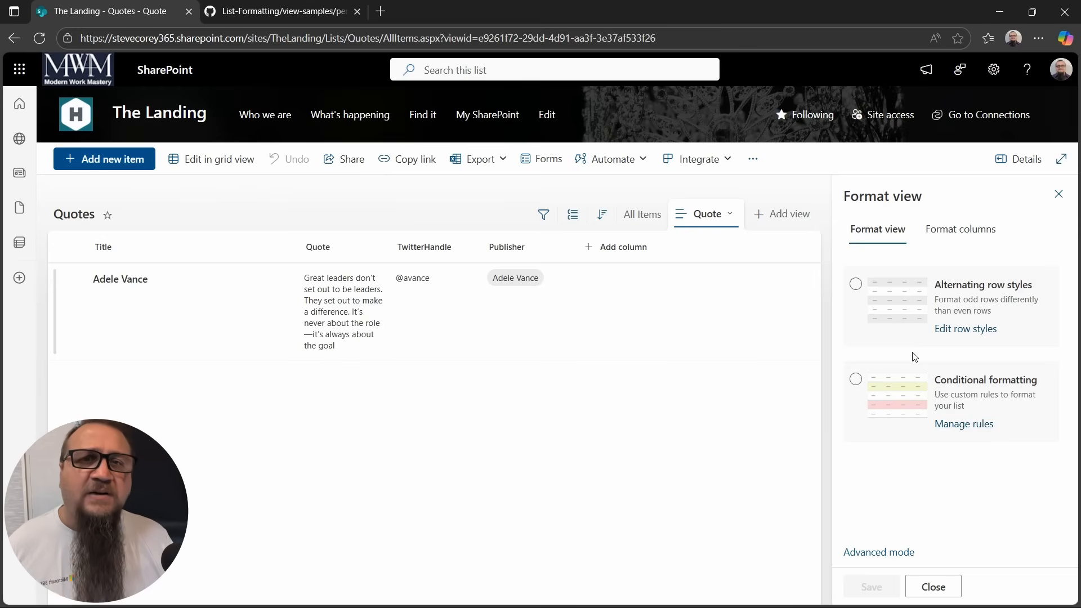
click(882, 552)
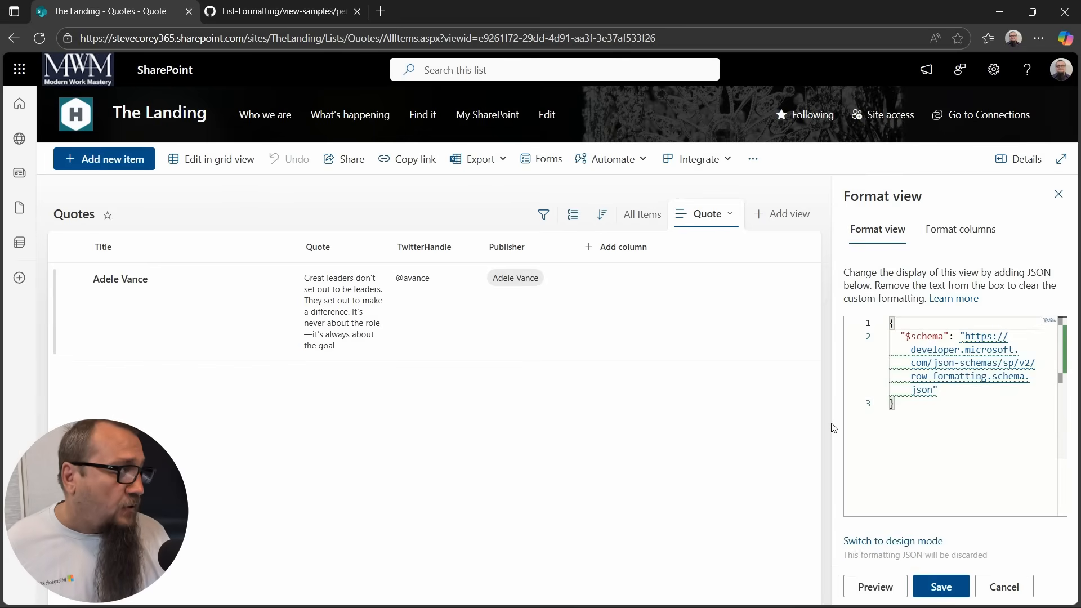
drag(835, 423, 623, 442)
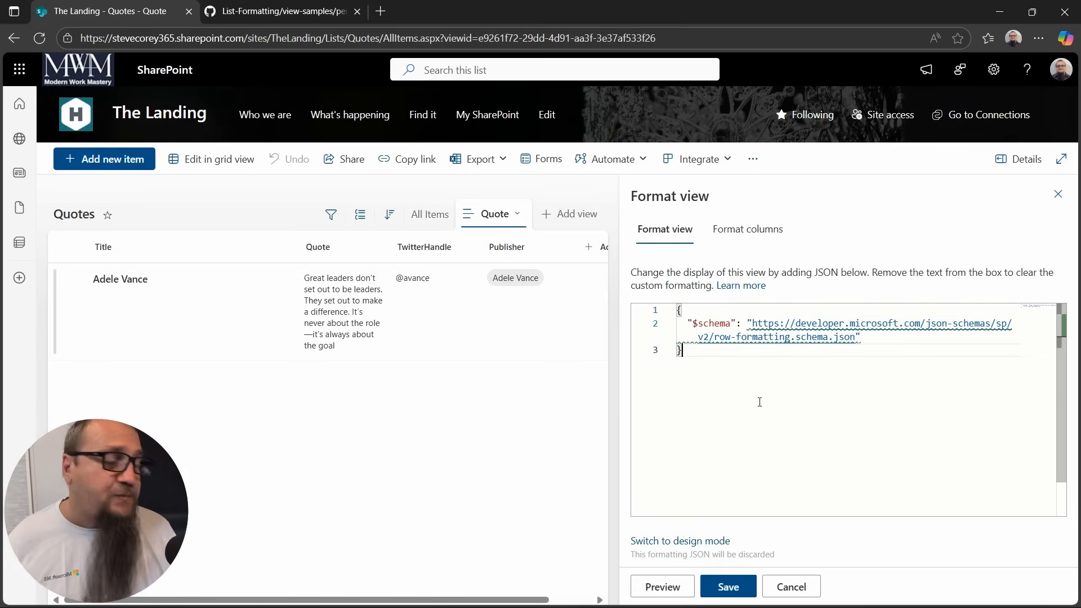
Step: Replace the Quote view's default formatting JSON with the copied person-quote-card code, preview it, and save the view format
drag(761, 405, 635, 314)
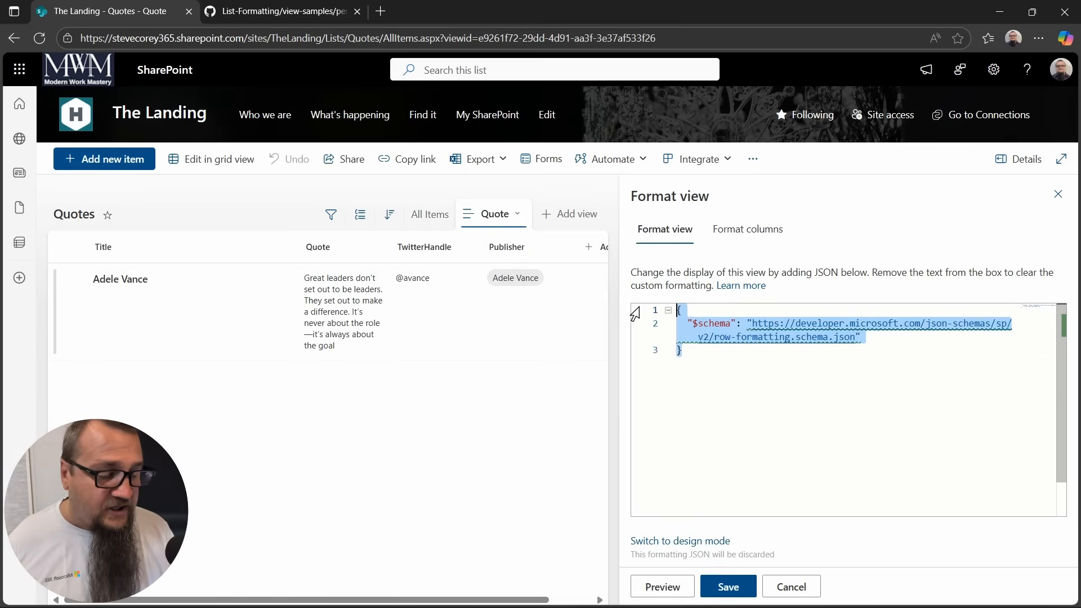
key(Delete)
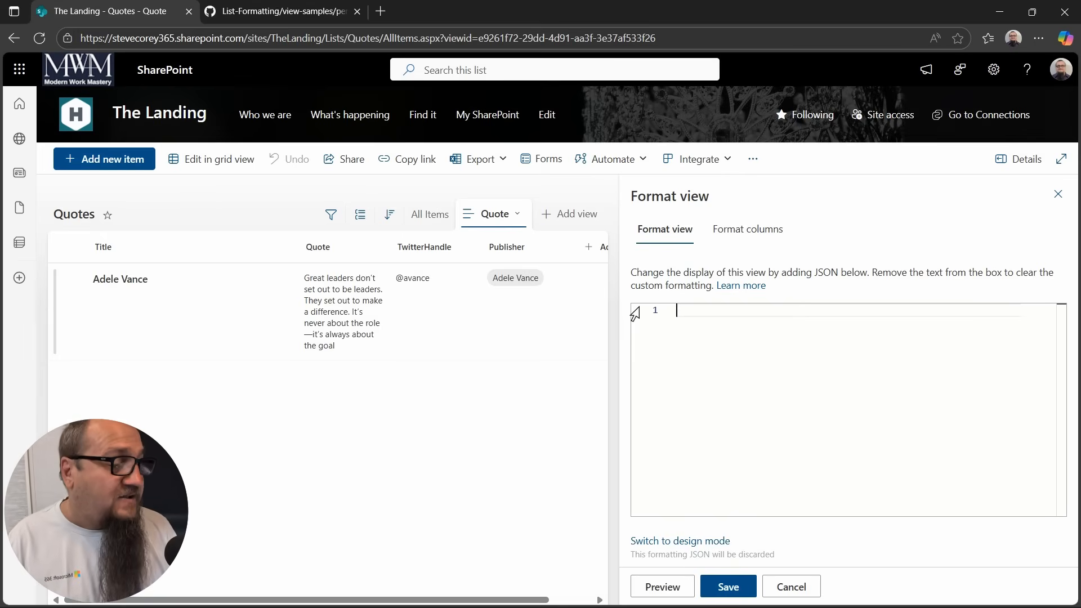
key(ctrl+v)
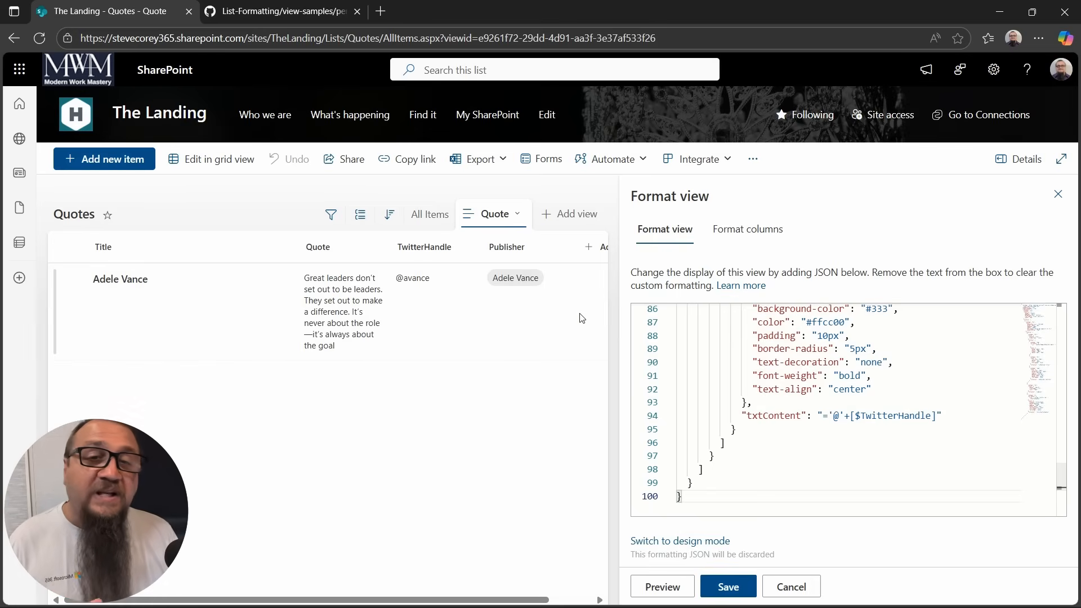
click(675, 587)
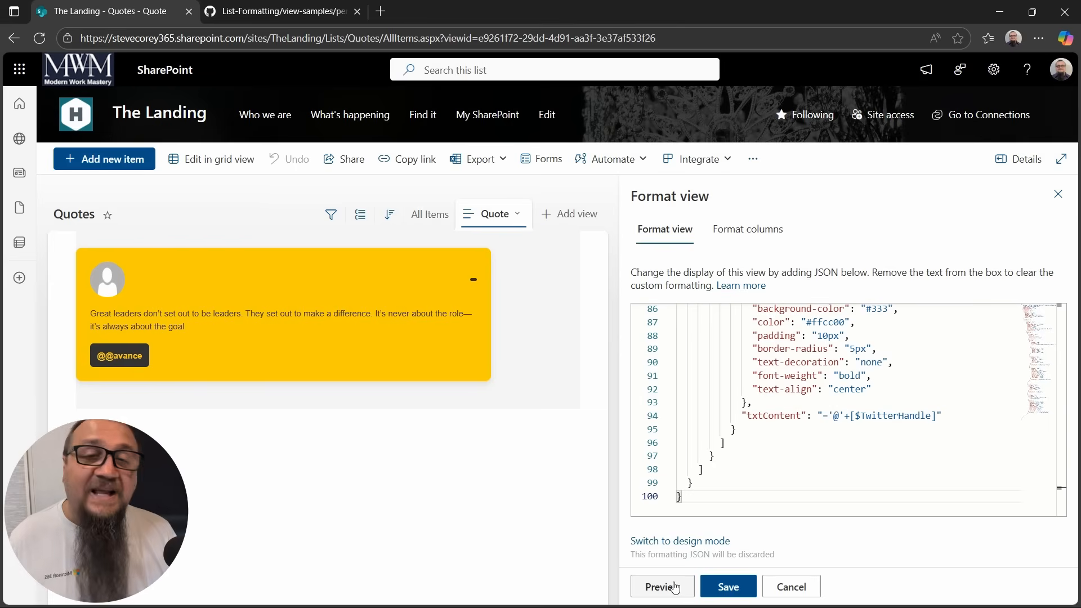
click(728, 588)
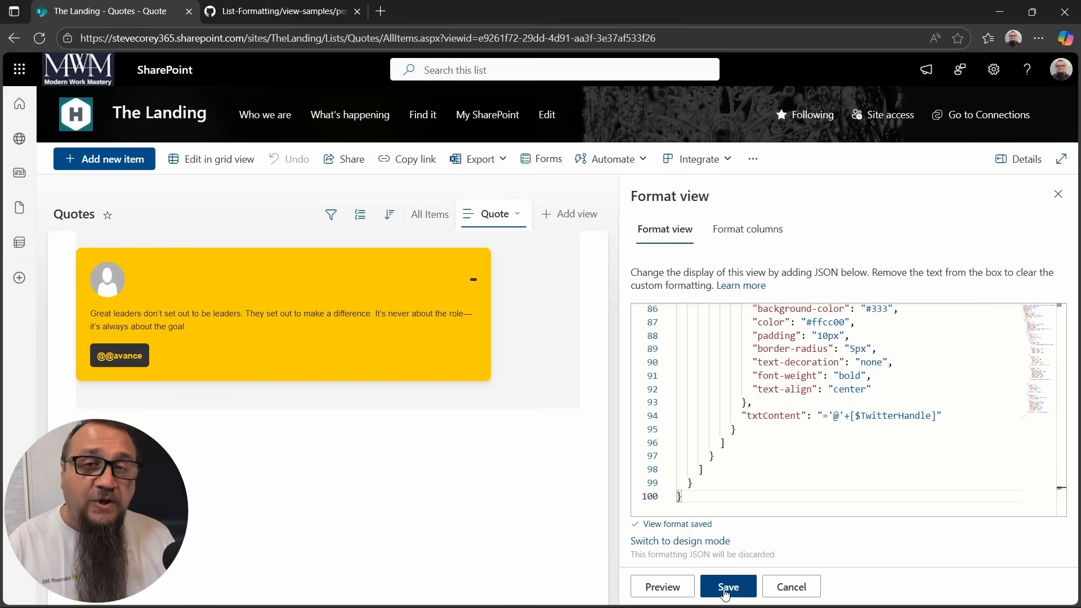
click(1058, 195)
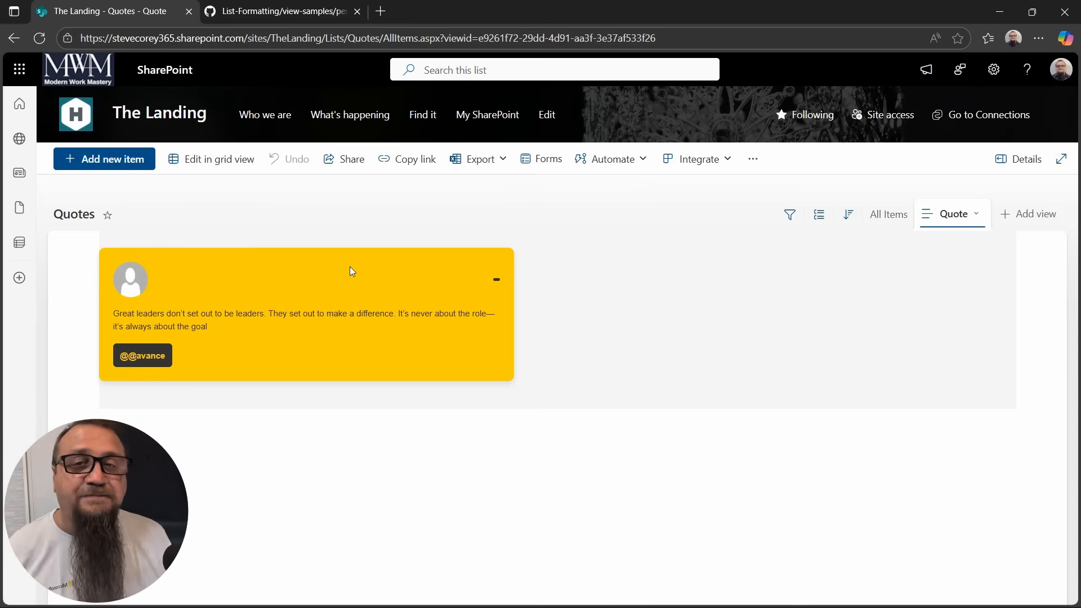
Step: Edit The Landing home page and add a List web part showing Quotes in column one of the empty section below the image tiles
click(160, 113)
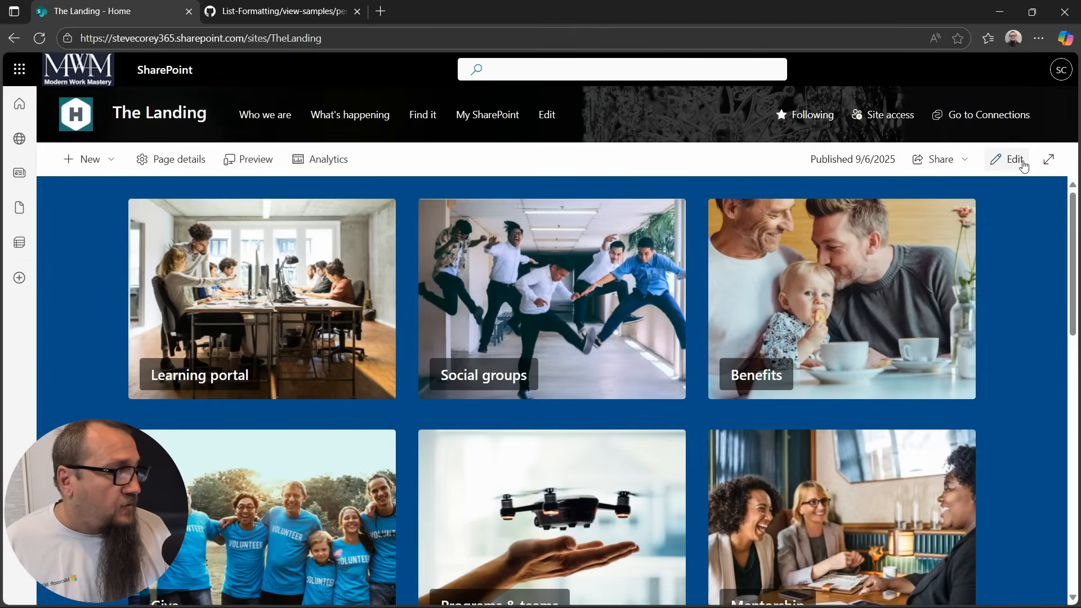
click(1022, 163)
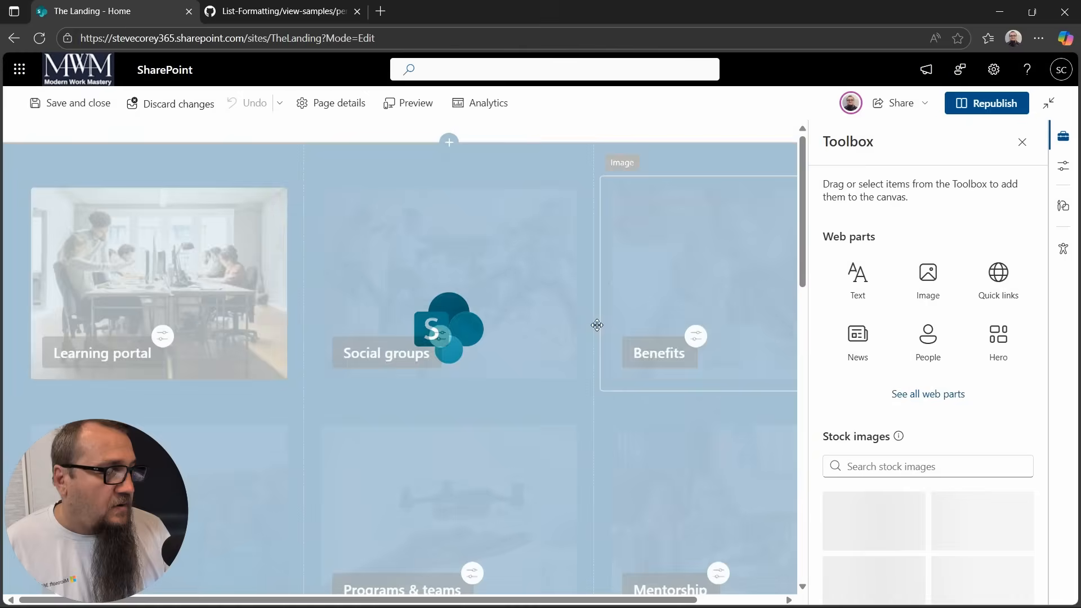
scroll(567, 260, down, 5)
scroll(567, 261, down, 1)
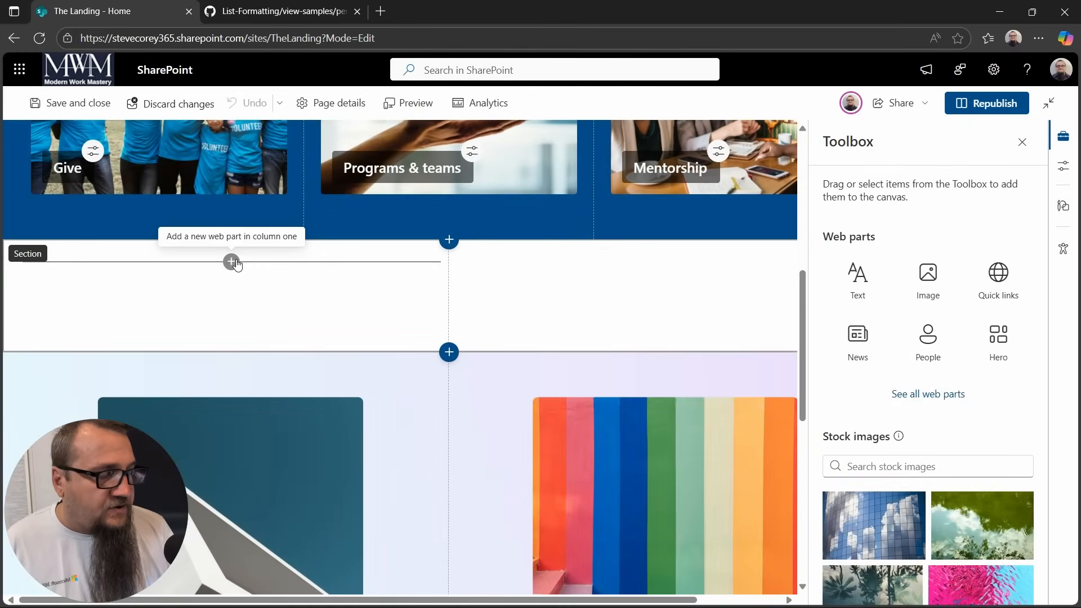
click(233, 262)
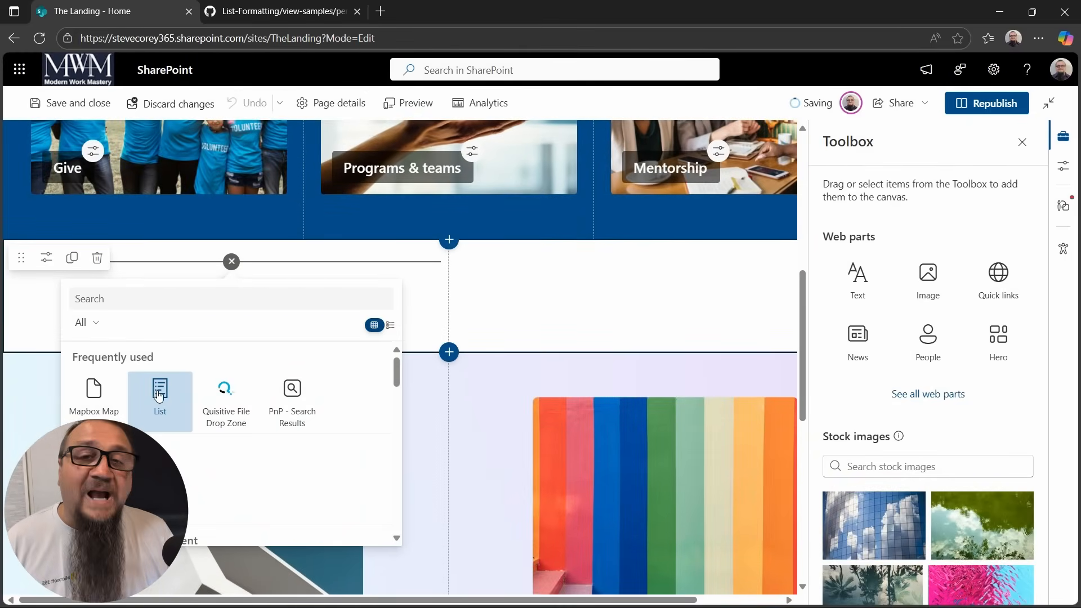
click(157, 396)
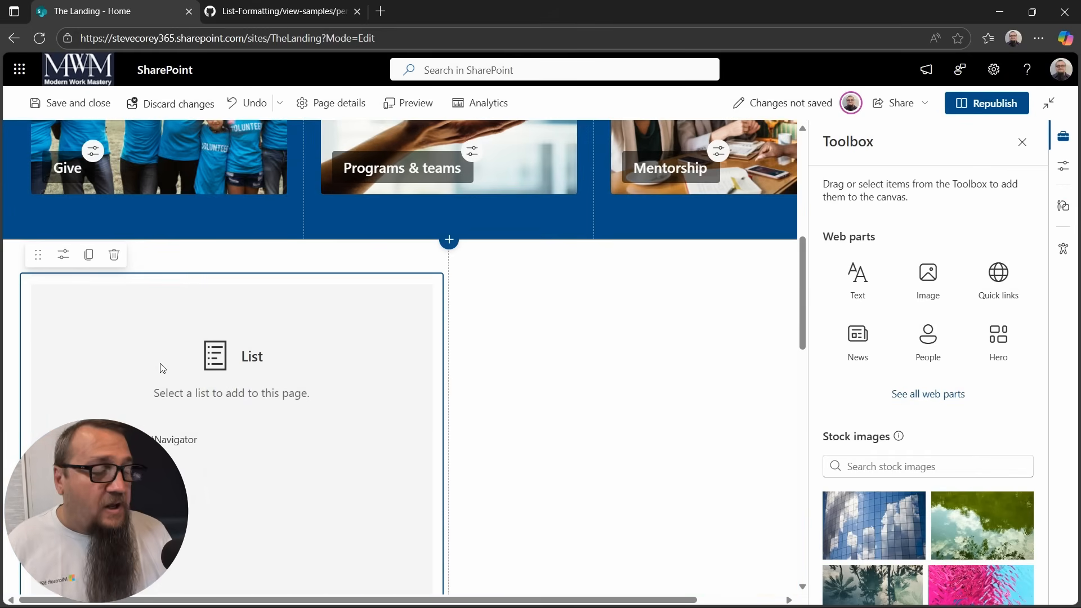
click(200, 489)
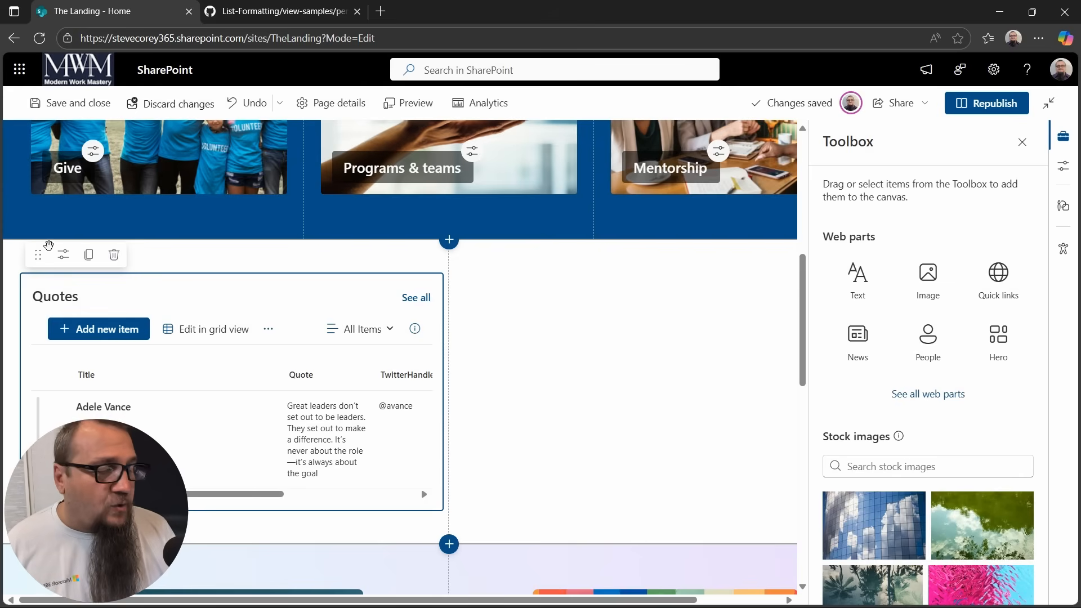
Step: Set the Quotes web part to use the Quote view and apply the change
click(63, 254)
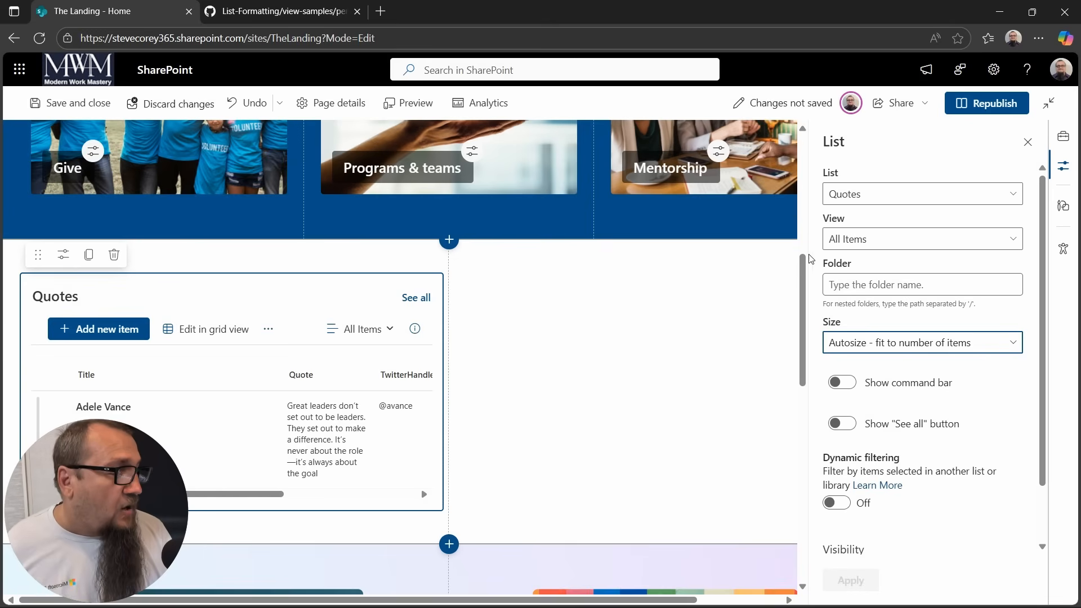
click(875, 239)
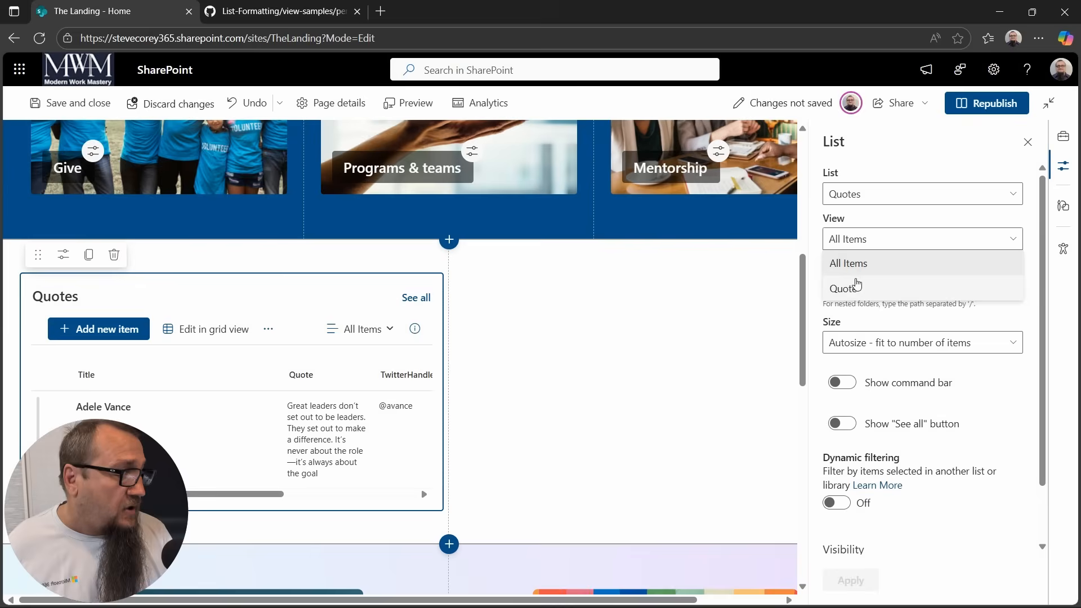
click(853, 283)
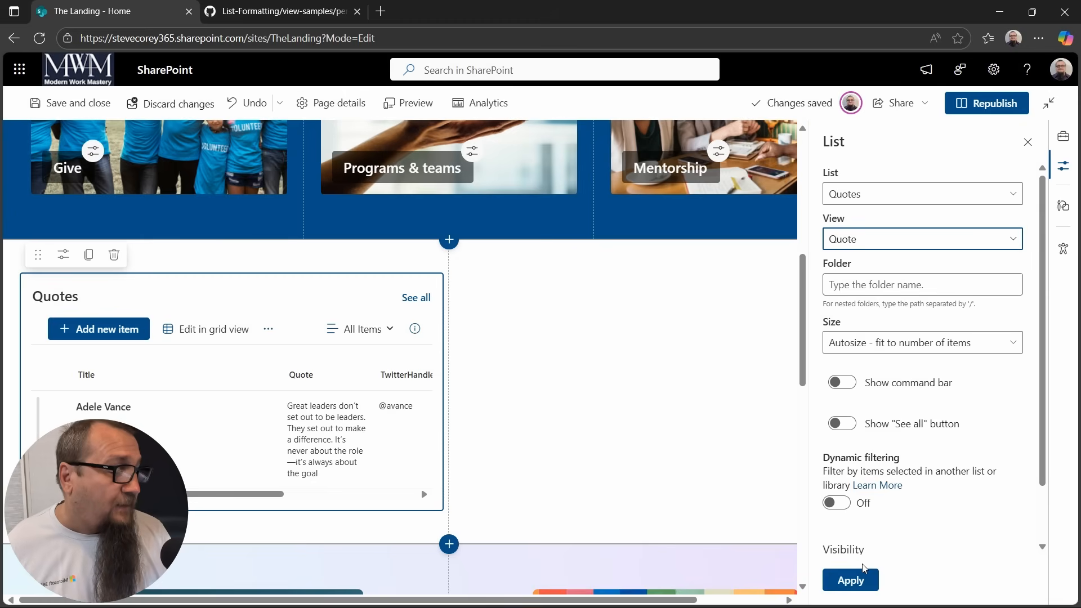
click(852, 577)
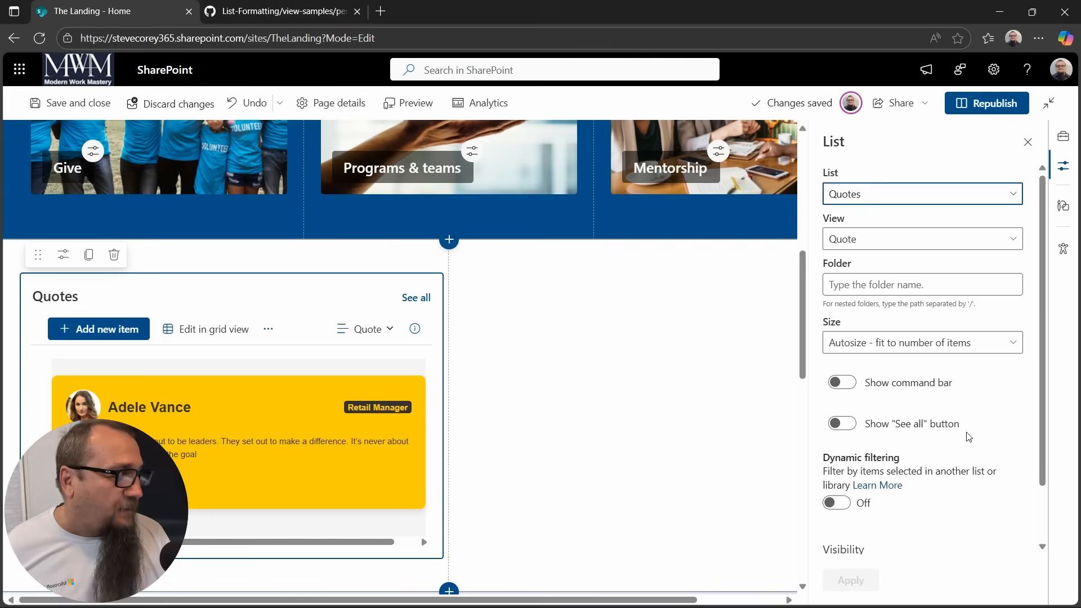
Step: Hide the Quotes web part's command bar and "See all" button, and republish the page
click(852, 424)
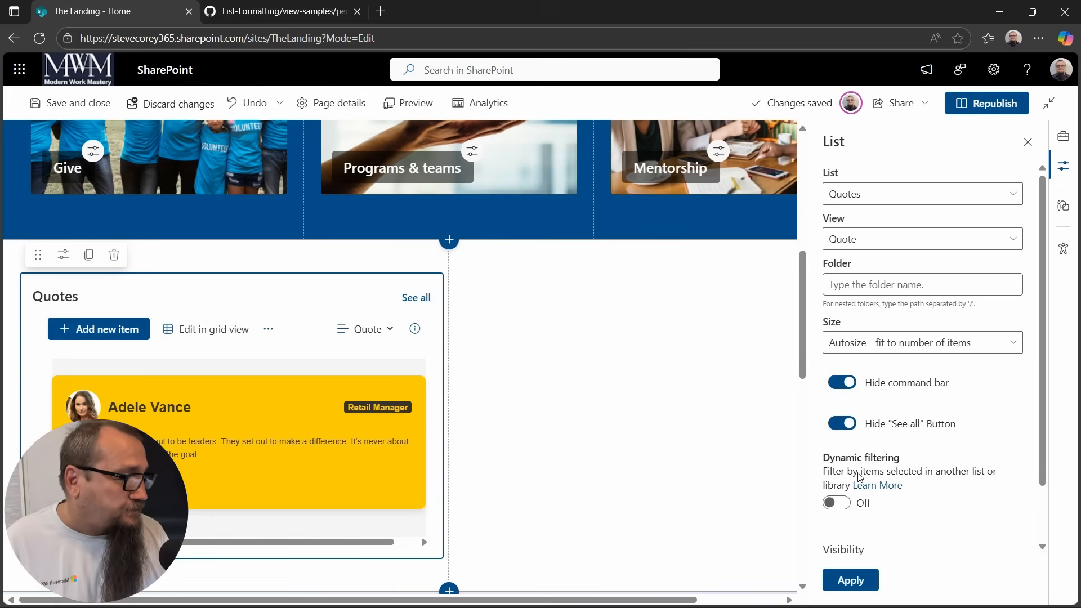
click(855, 580)
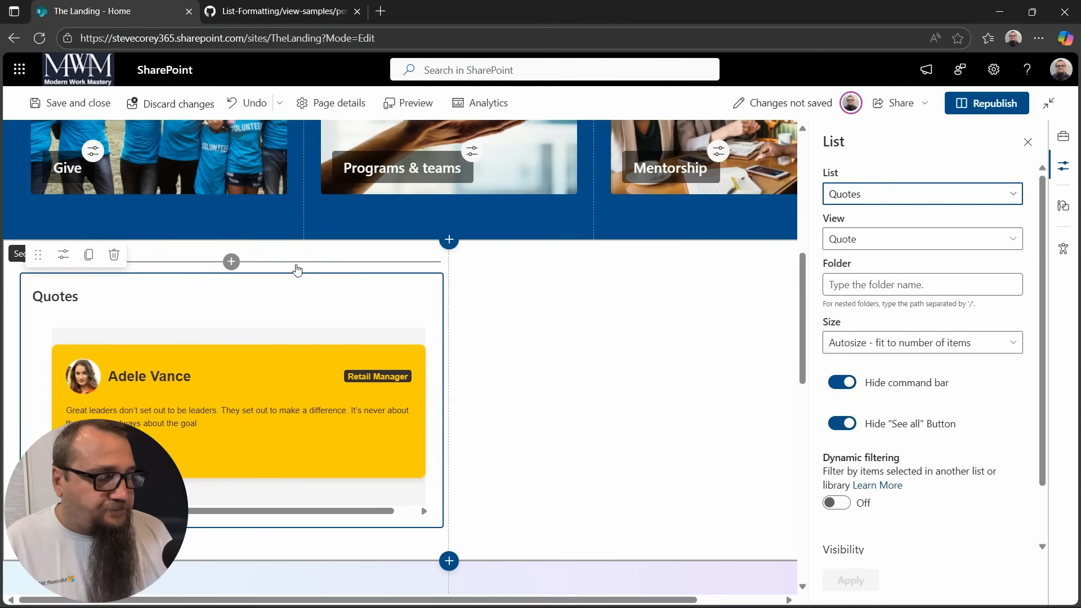
click(992, 104)
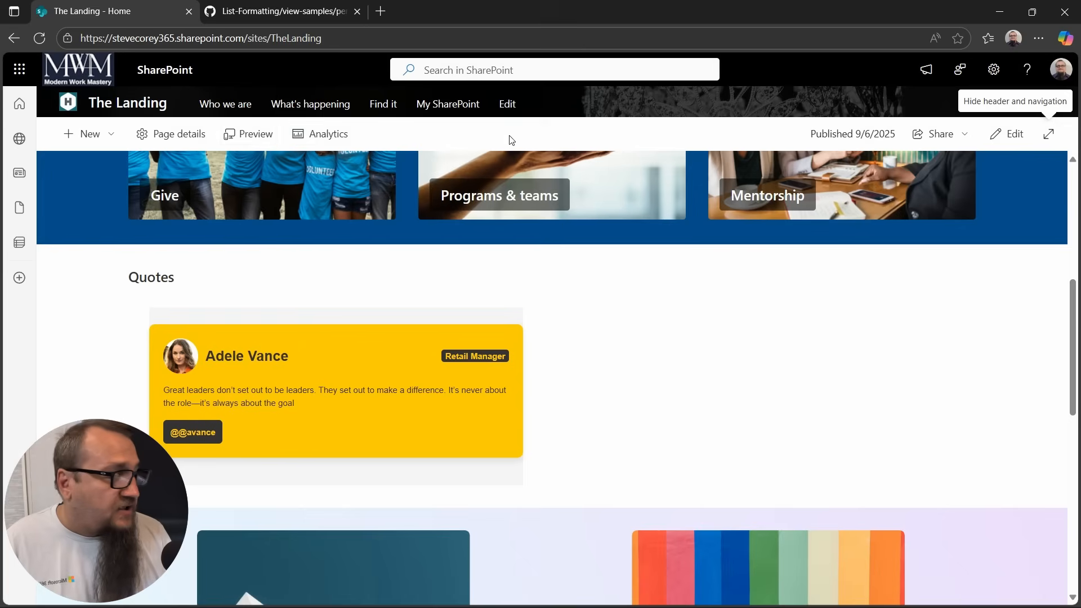
Step: Open the Quotes list from The Landing's site contents
click(994, 70)
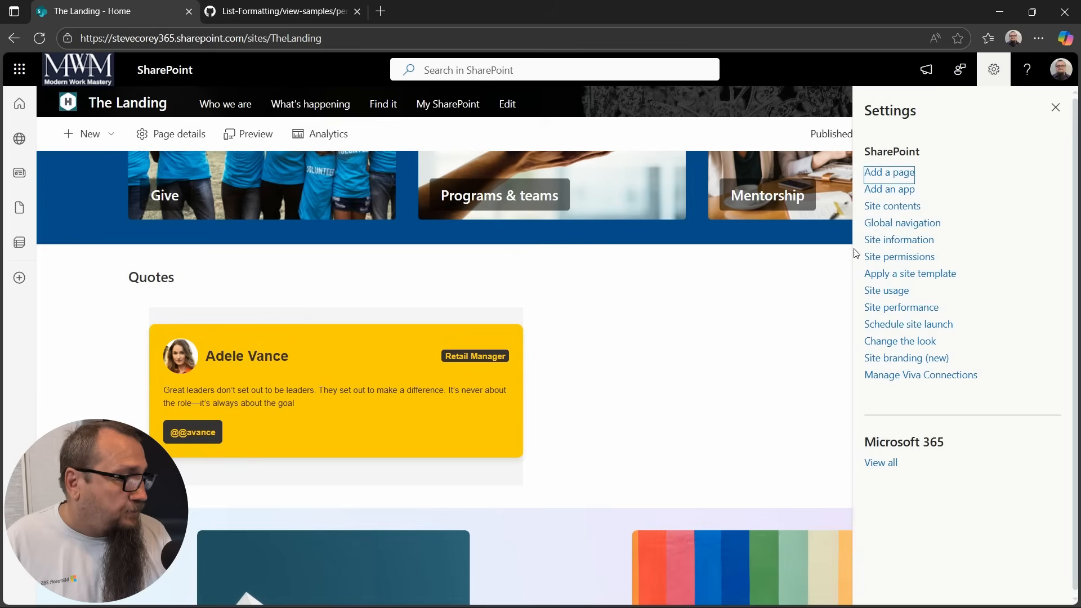
click(896, 207)
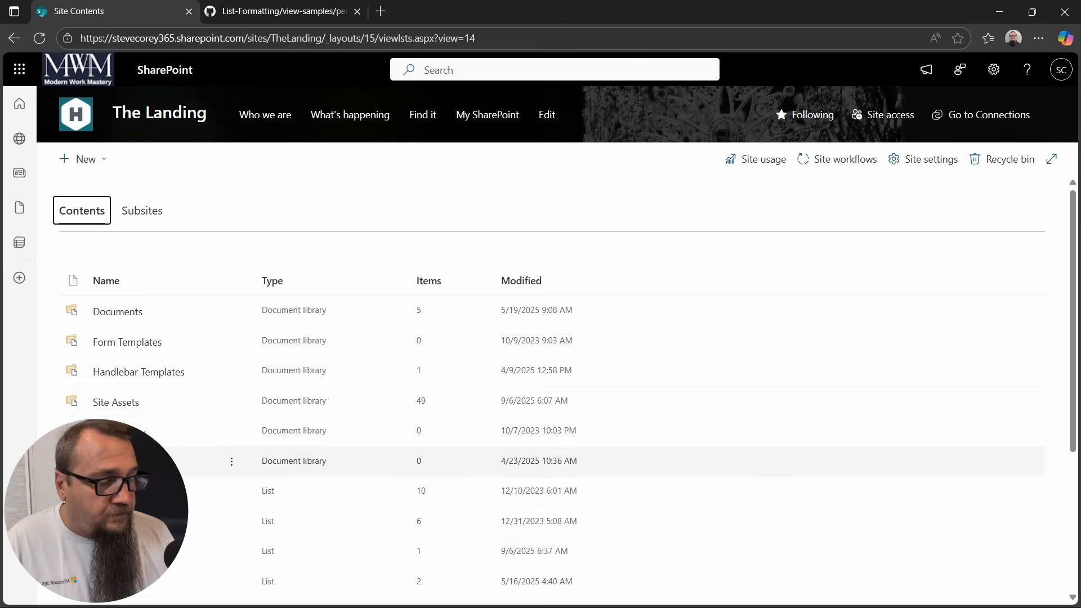
scroll(110, 489, down, 1)
click(108, 484)
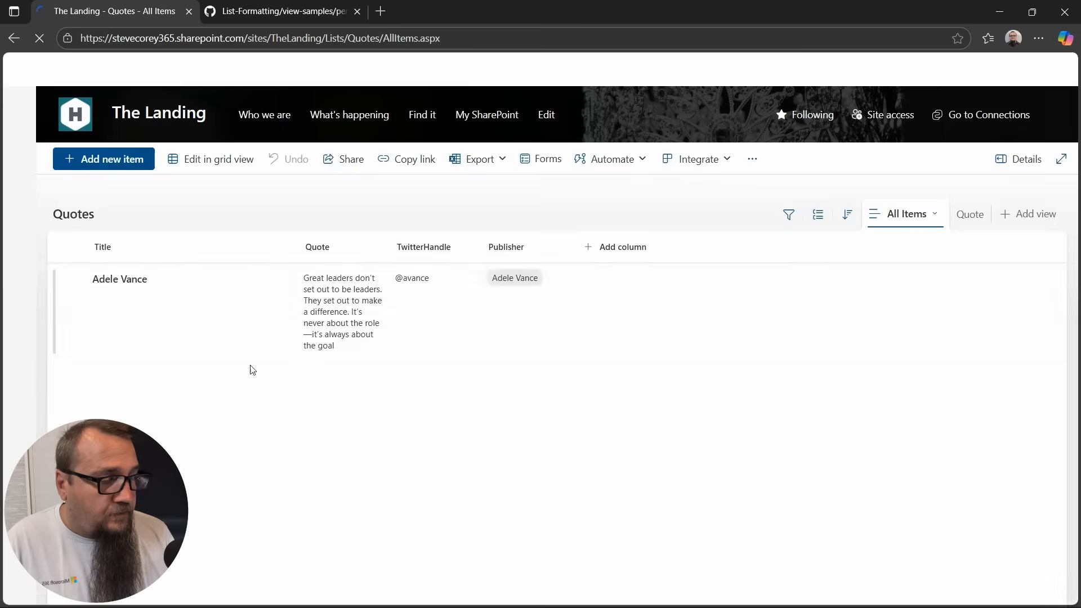
Step: Remove the leading @ from the quote item's TwitterHandle, save it, and check the quote card on The Landing home page
click(232, 316)
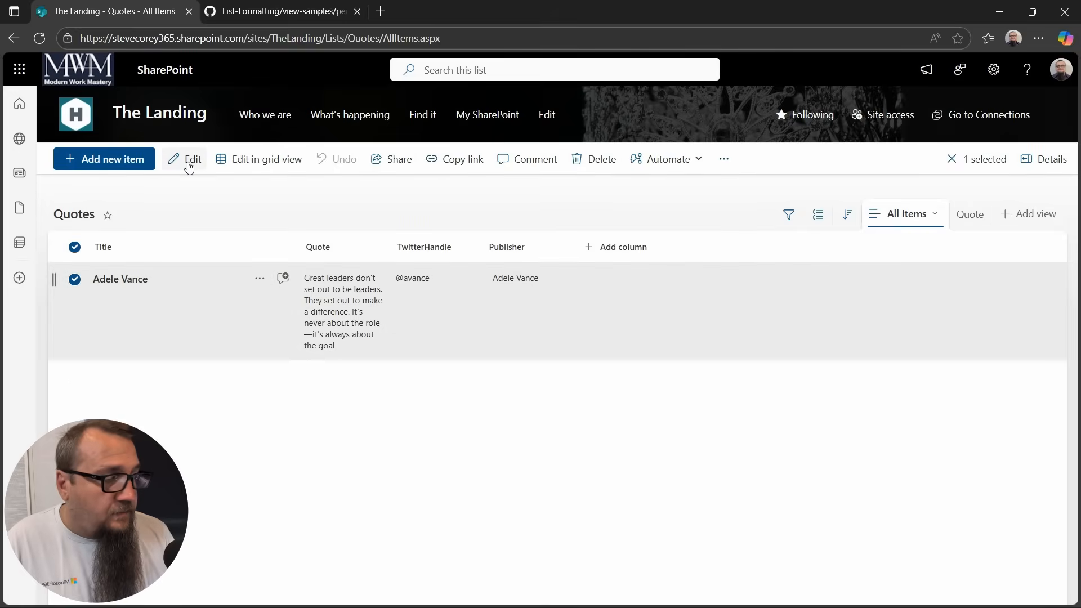
click(190, 165)
triple_click(212, 381)
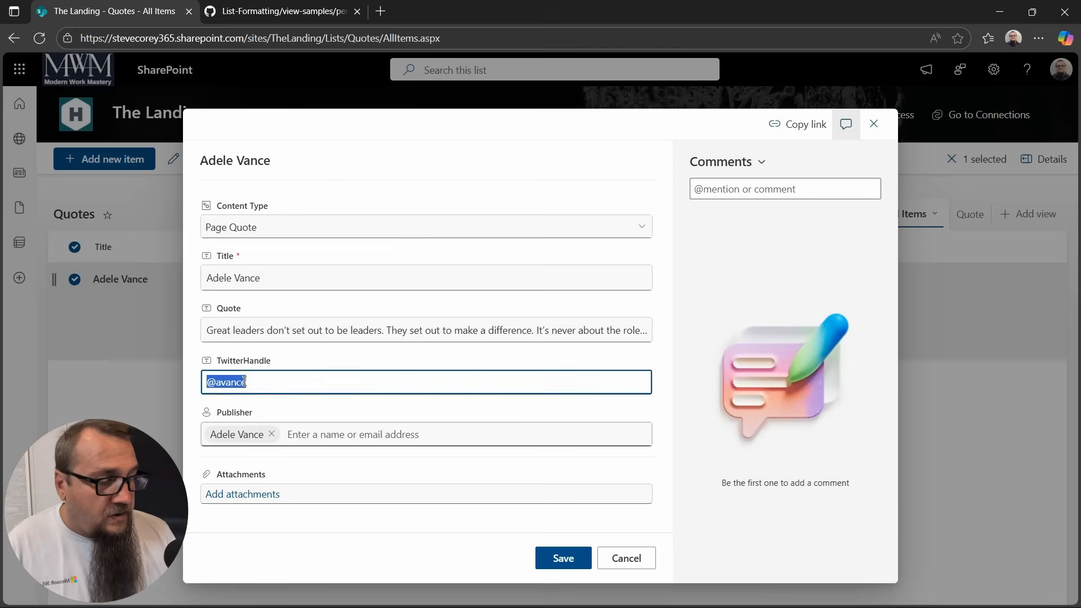
key(Home)
key(Delete)
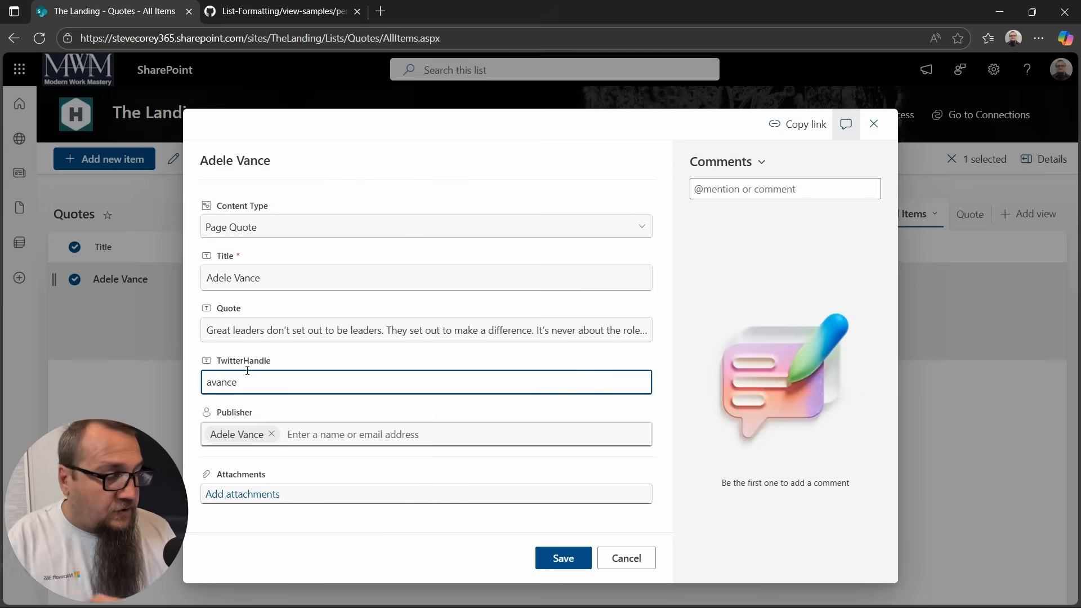
click(560, 556)
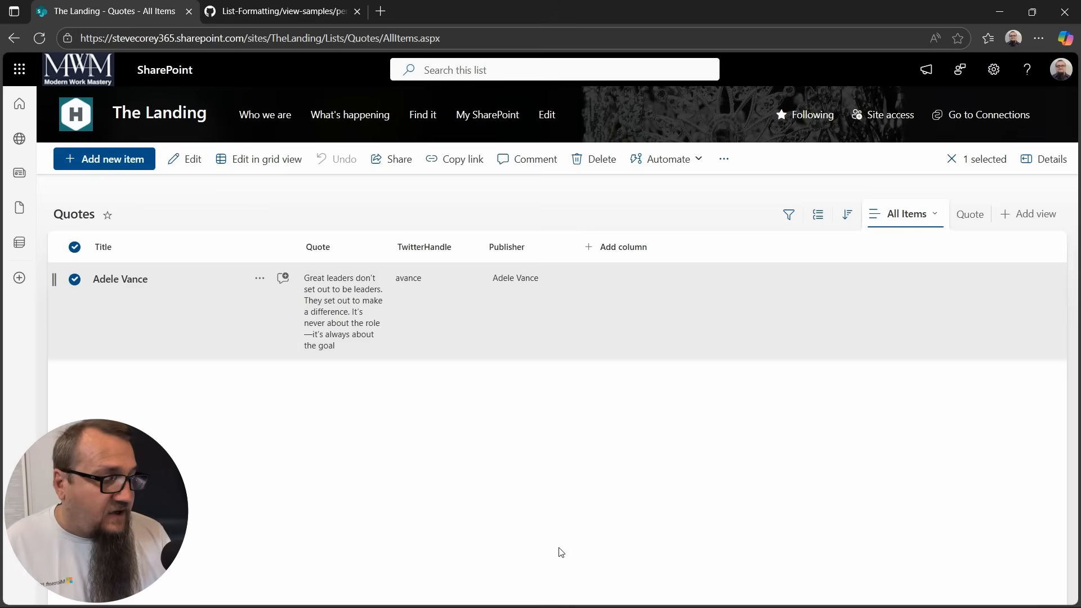
click(150, 121)
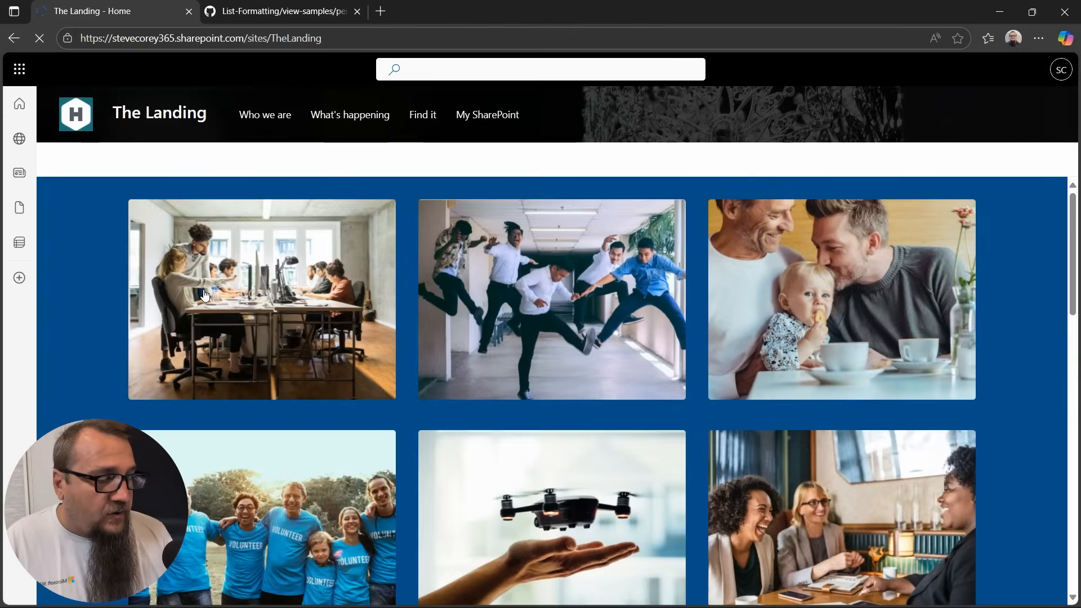
scroll(204, 290, down, 10)
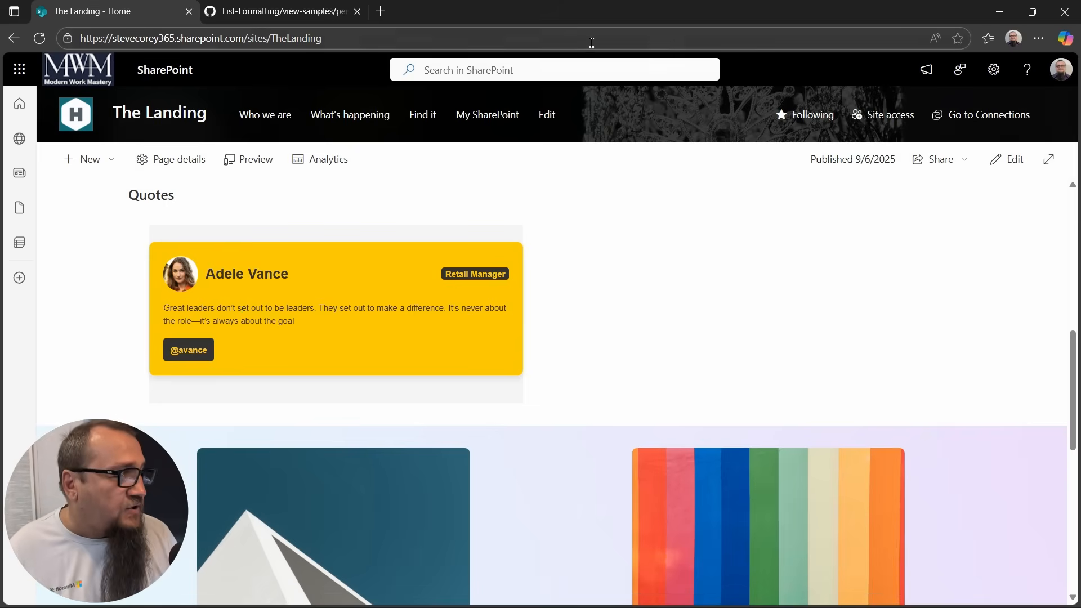
Step: Open the Quotes list from The Landing's site contents and switch it to the Quote view
click(994, 69)
click(895, 207)
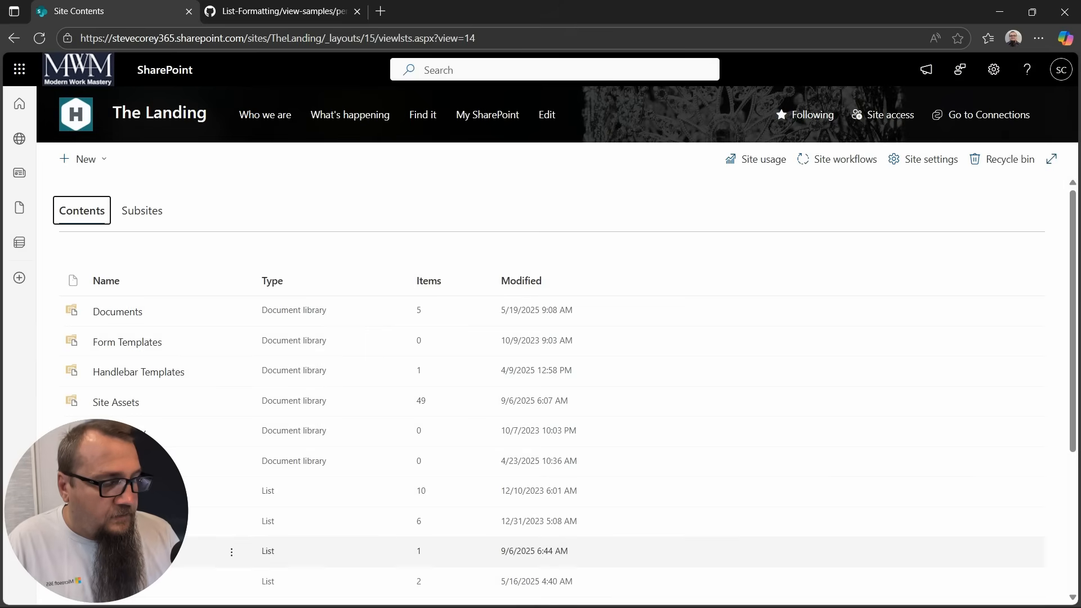
click(130, 551)
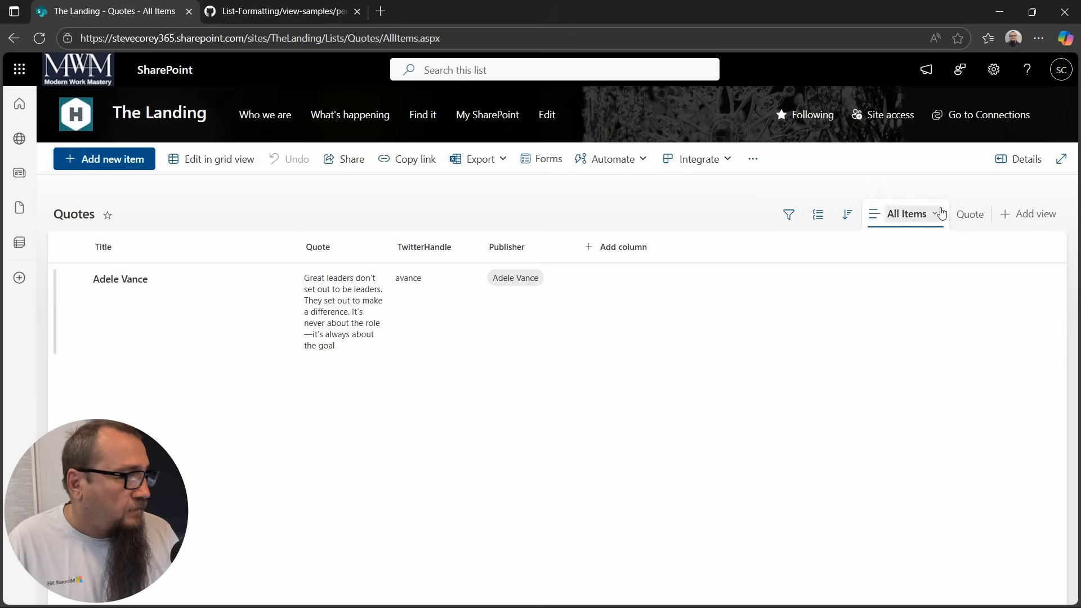
click(970, 216)
Step: Open the Quote view's formatting JSON and widen the Format view pane for easier reading
click(982, 220)
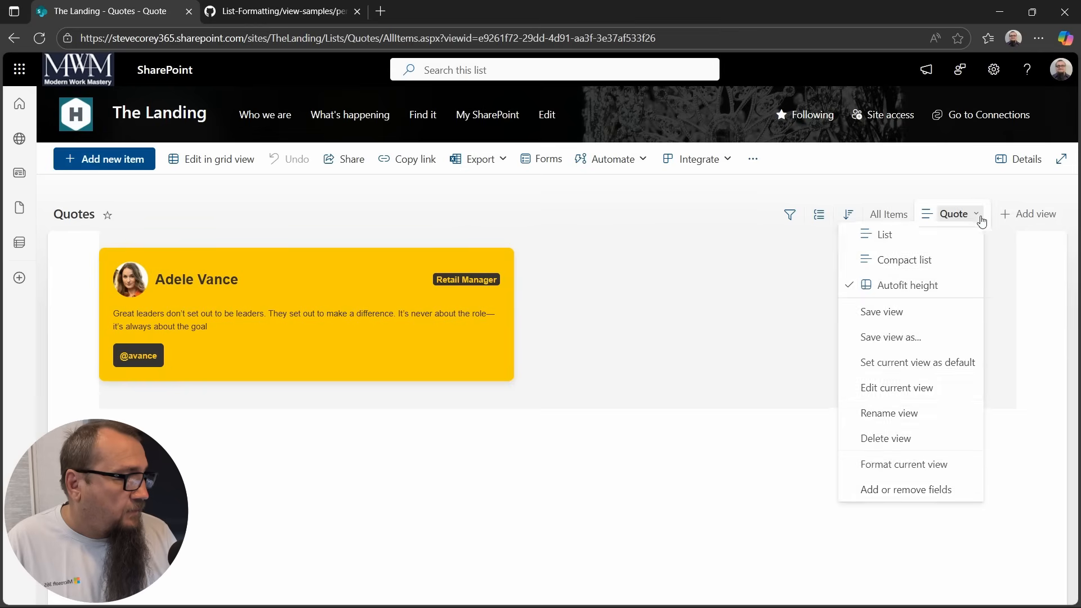
click(898, 464)
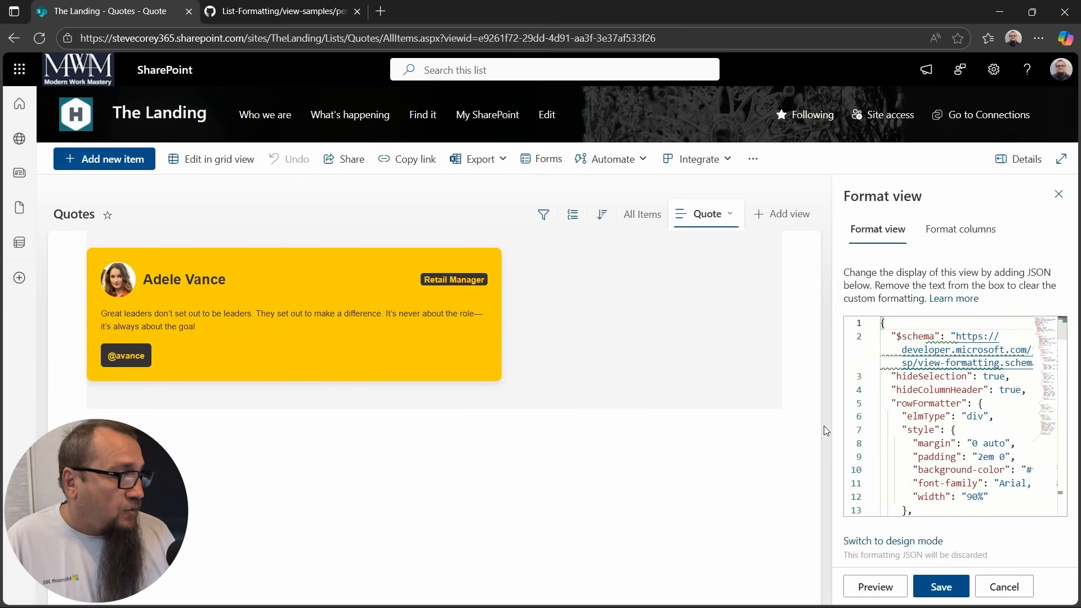
drag(833, 425, 449, 449)
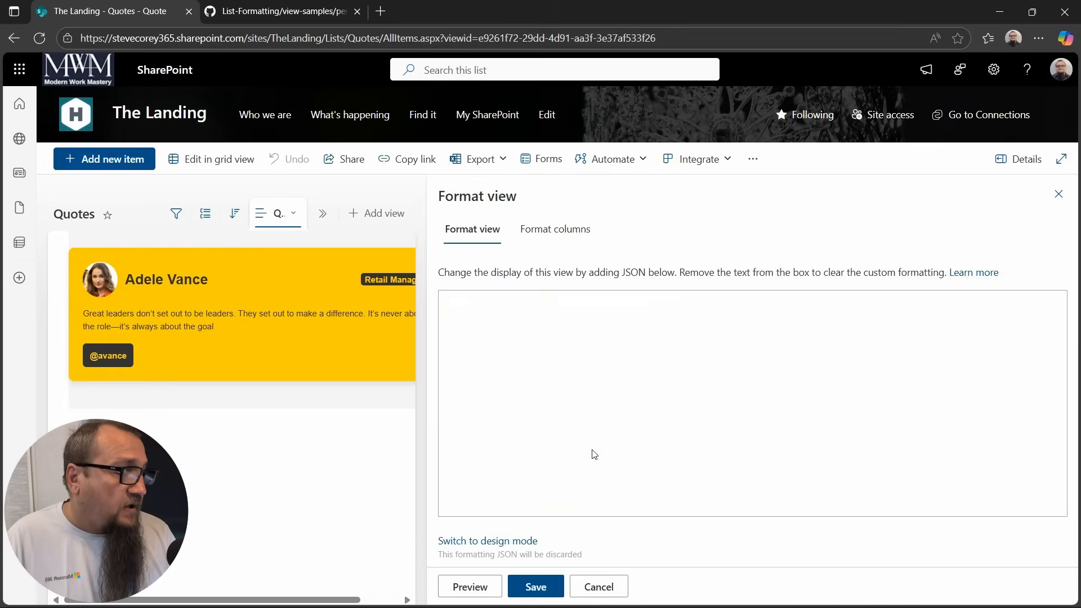
Step: Examine how the Quote view's JSON references the Publisher image and job title, and how the Twitter link's href uses TwitterHandle
scroll(916, 360, down, 2)
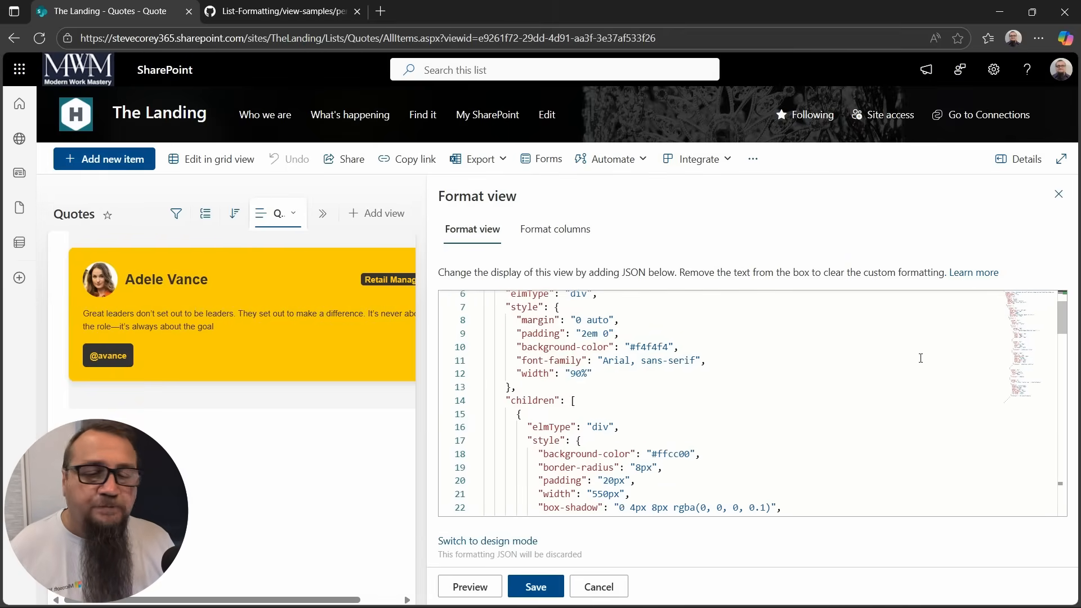
scroll(915, 349, down, 2)
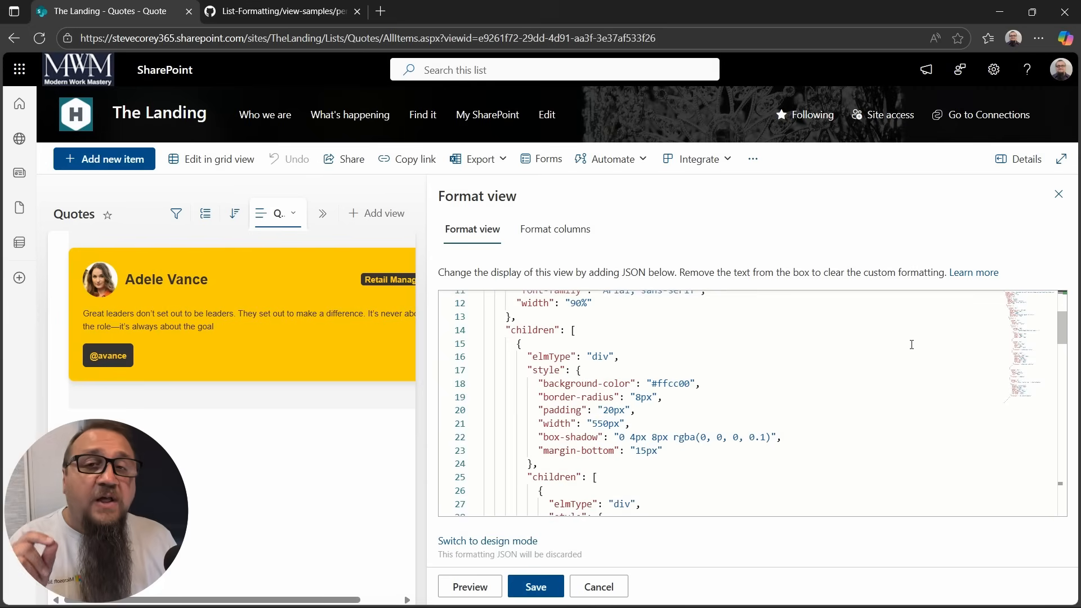
scroll(912, 344, down, 7)
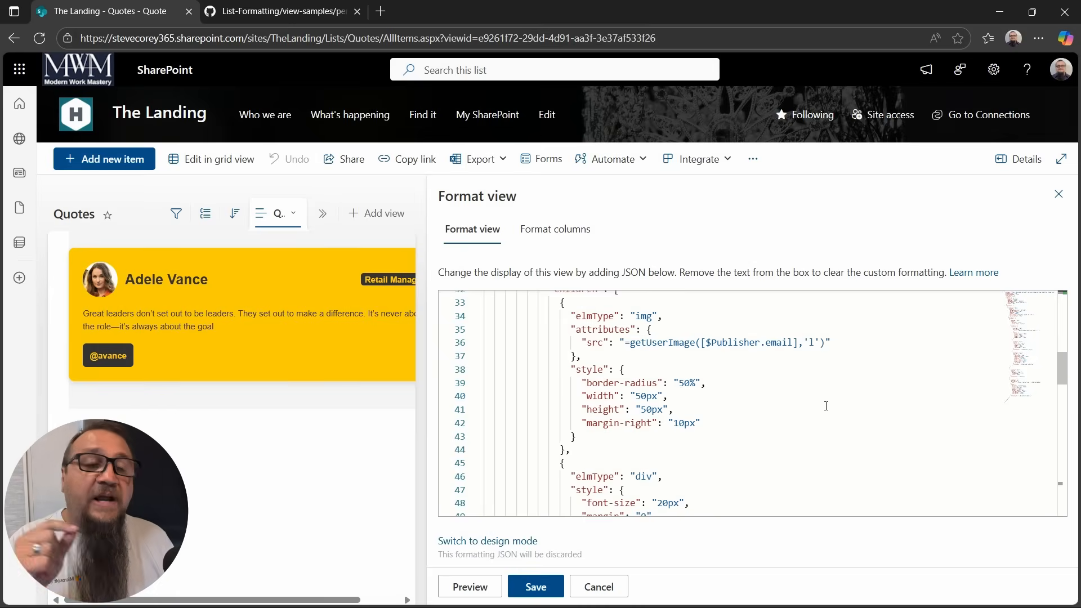
scroll(826, 406, down, 9)
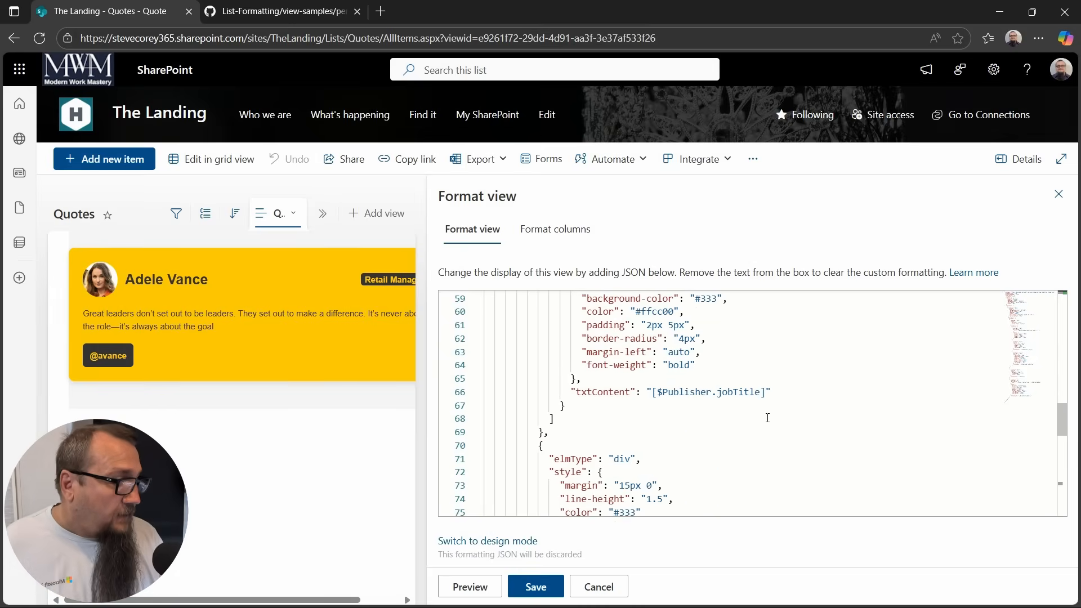
scroll(768, 417, down, 6)
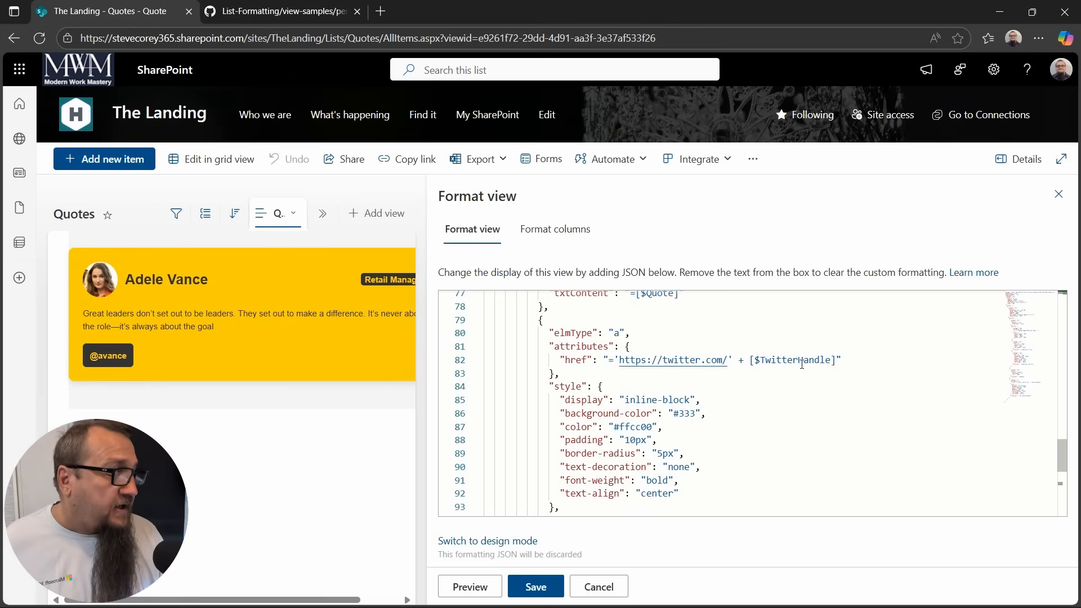
double_click(799, 360)
click(932, 382)
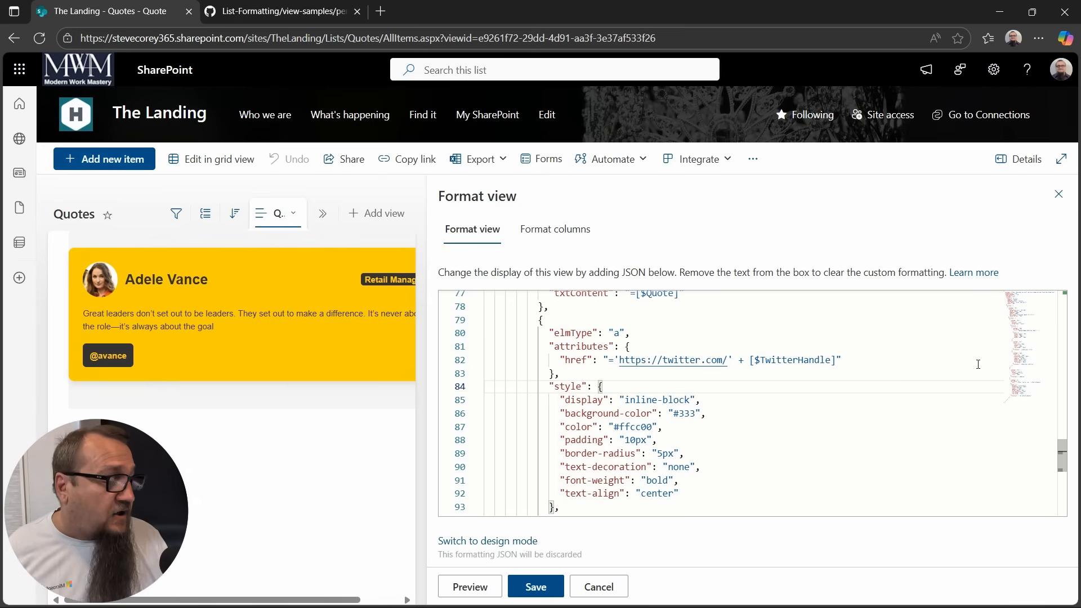
double_click(798, 362)
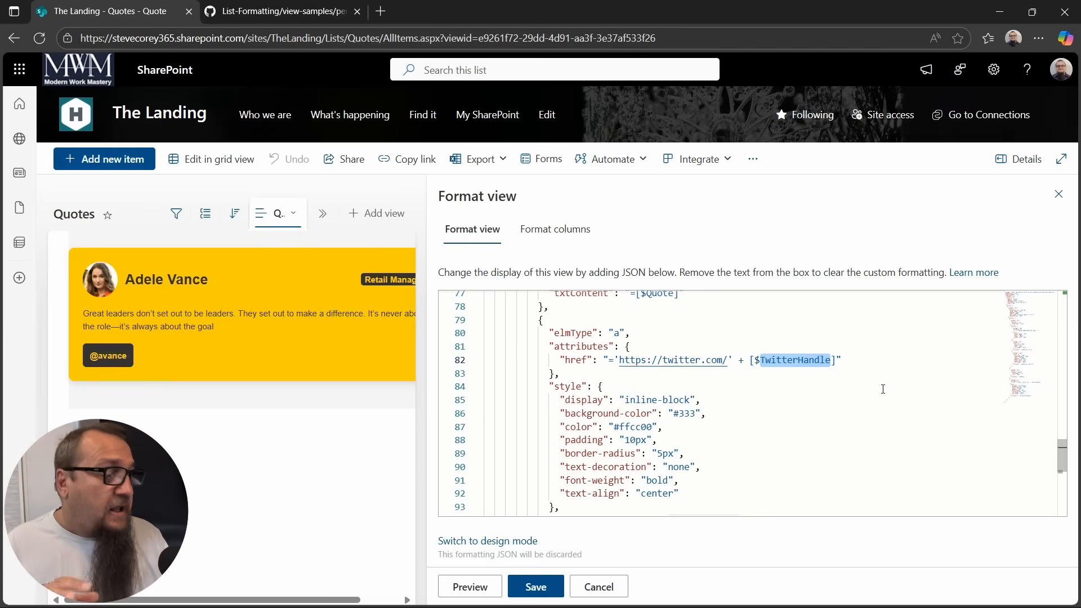
click(633, 359)
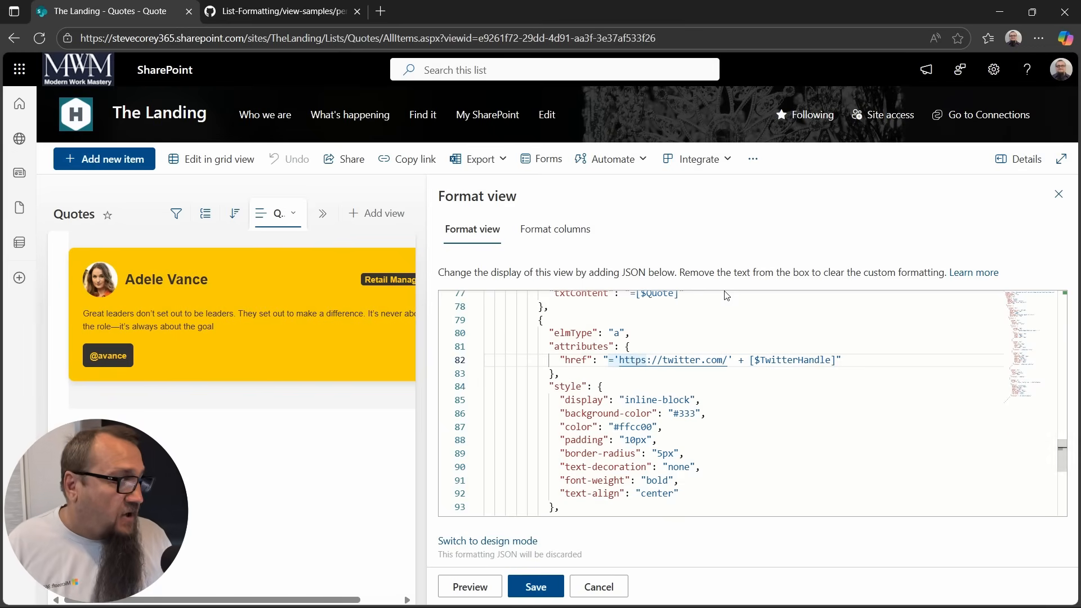
Step: Examine the JSON's color values for the row background, the quote card, and the job title badge, continuing down to the quote text
scroll(745, 386, up, 5)
scroll(744, 386, up, 14)
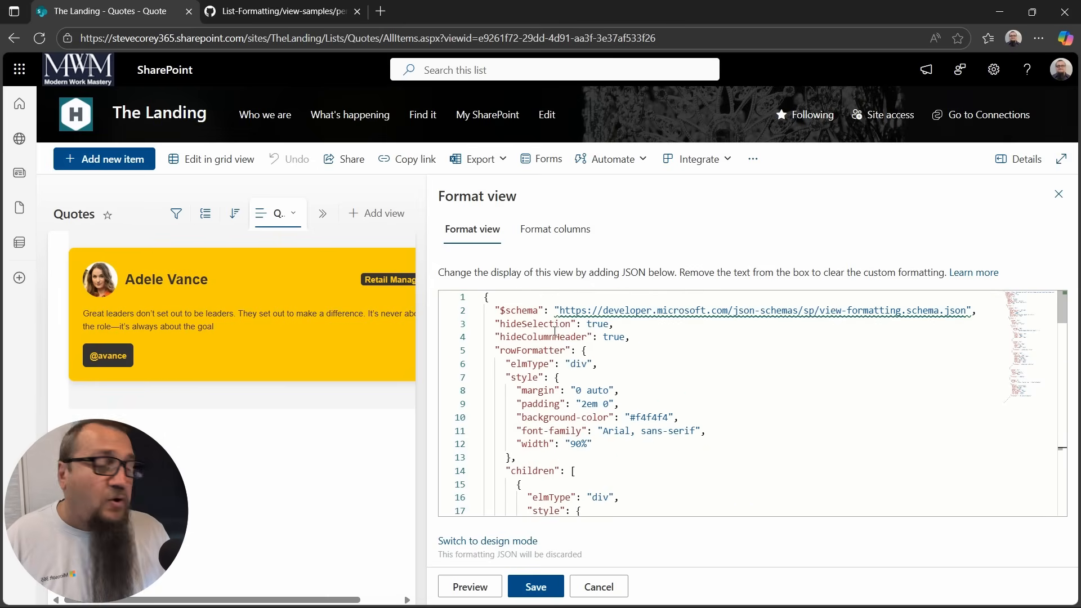
scroll(755, 469, down, 1)
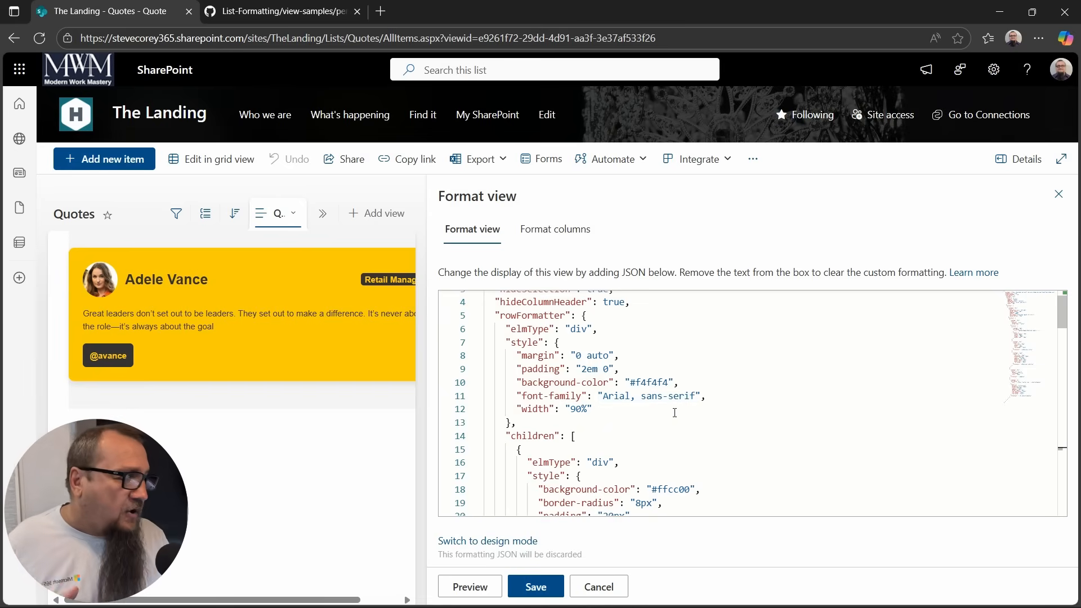
double_click(669, 385)
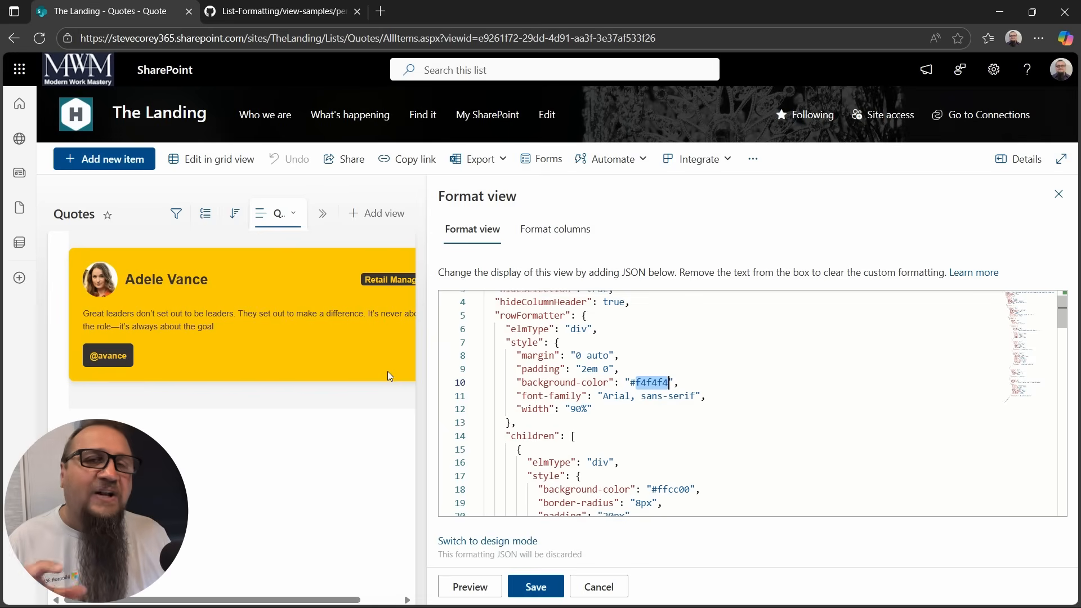
scroll(614, 397, up, 1)
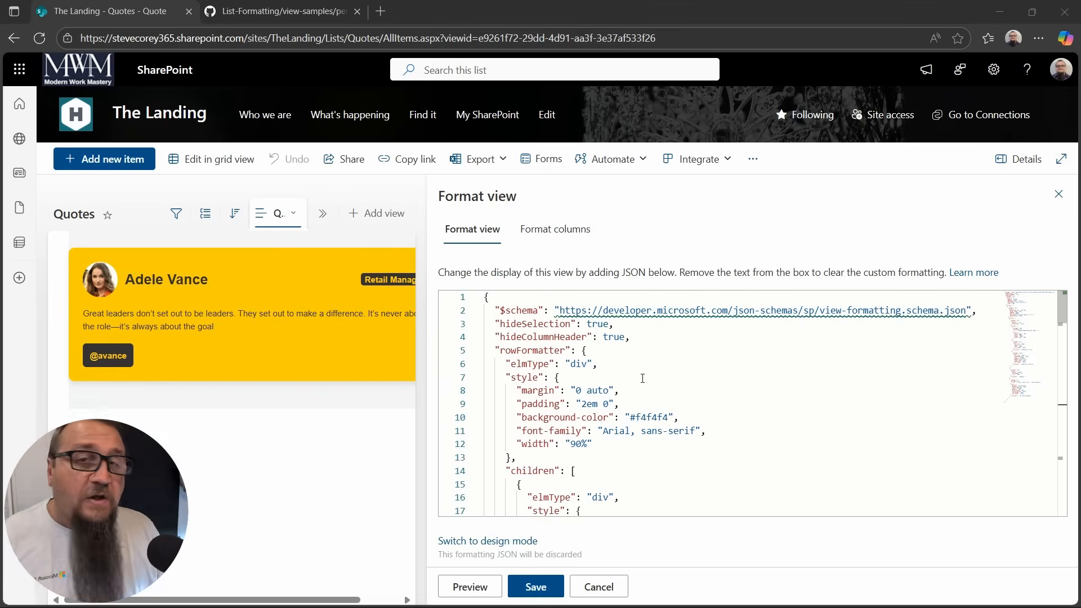
scroll(601, 383, down, 2)
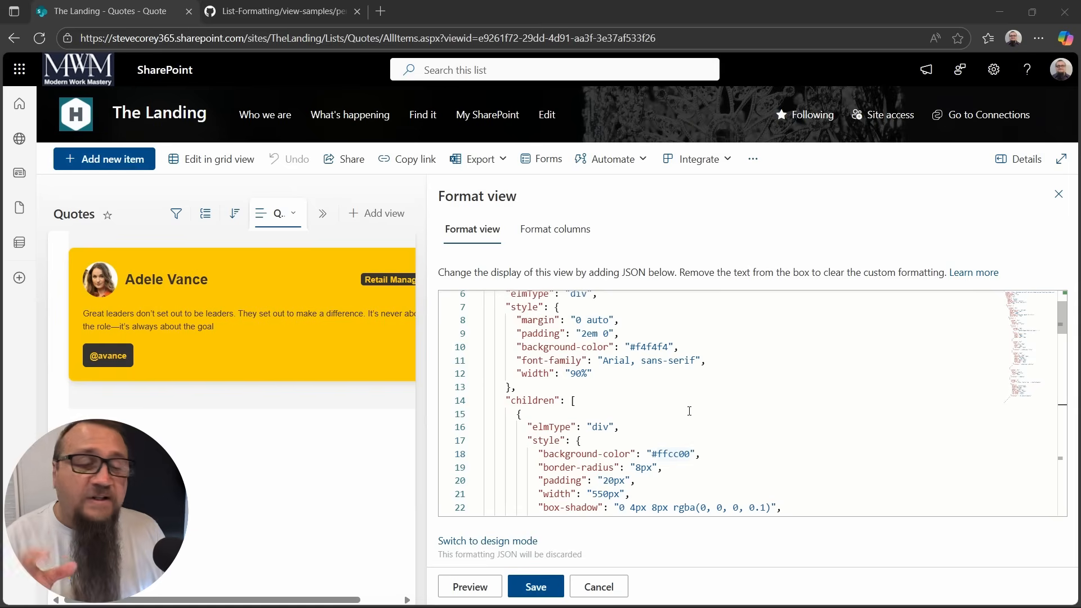
scroll(684, 416, down, 1)
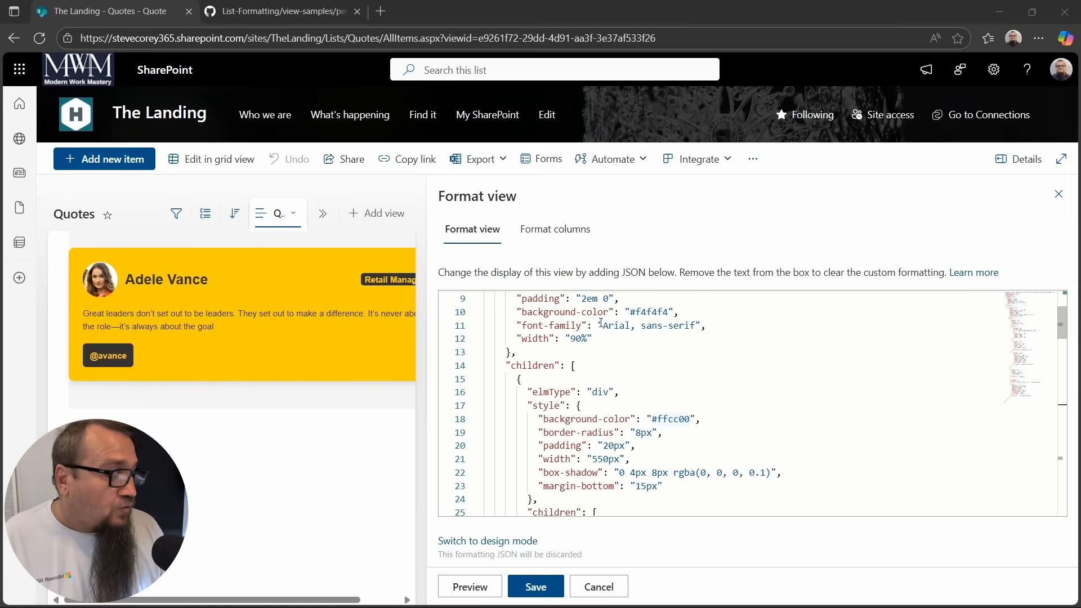
scroll(665, 341, up, 2)
scroll(642, 363, down, 2)
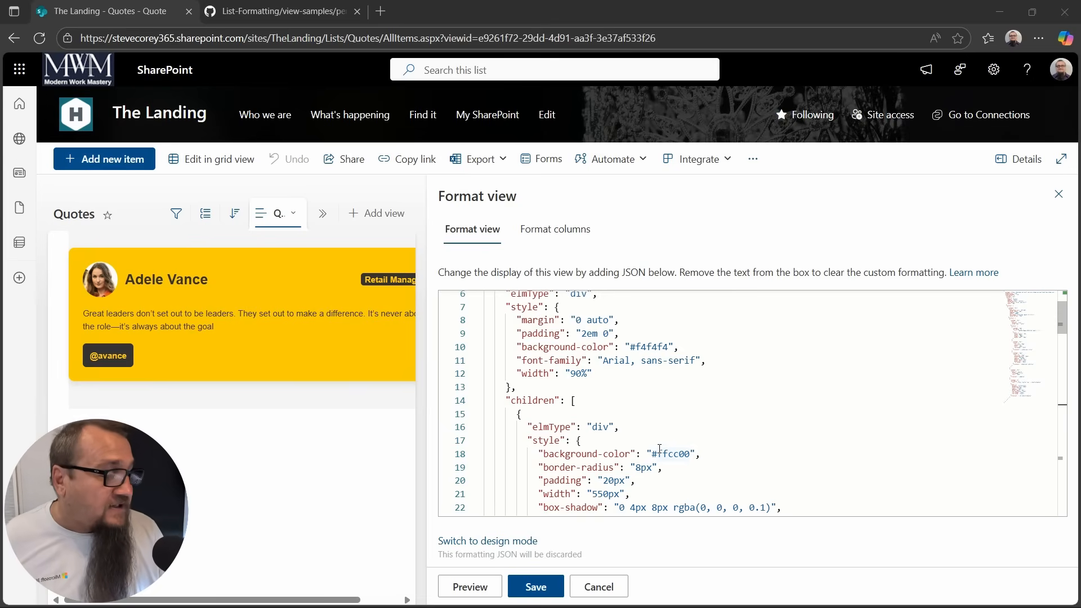
double_click(681, 453)
scroll(684, 448, down, 8)
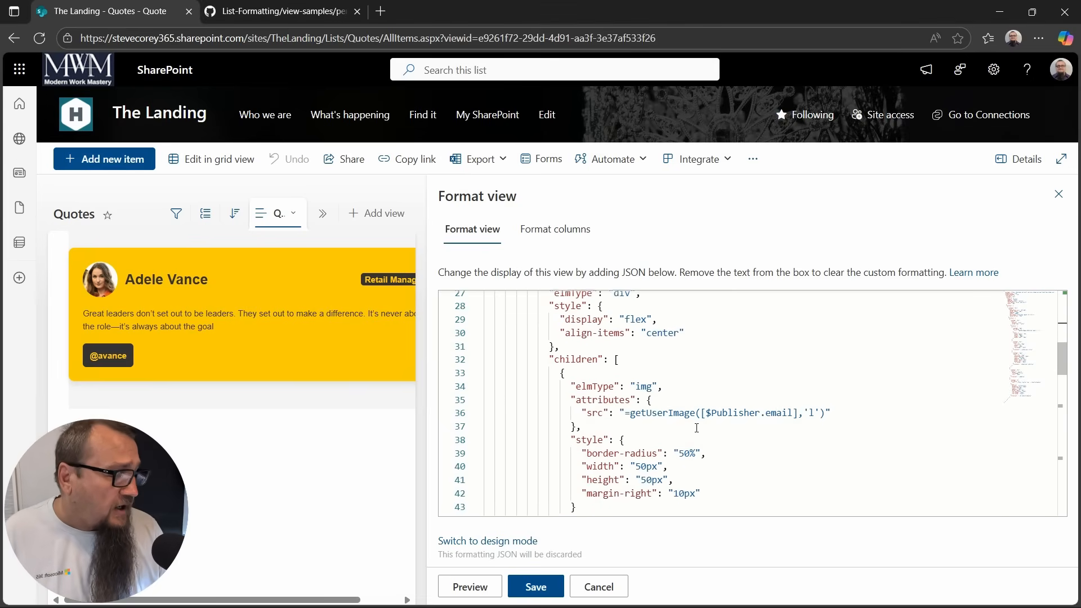
scroll(697, 428, down, 8)
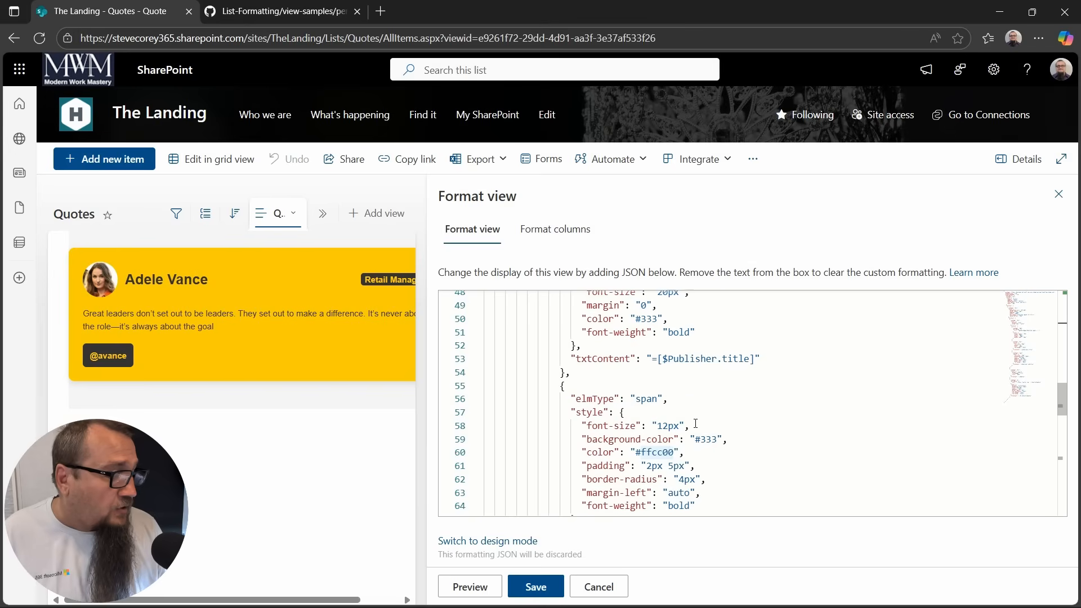
double_click(651, 385)
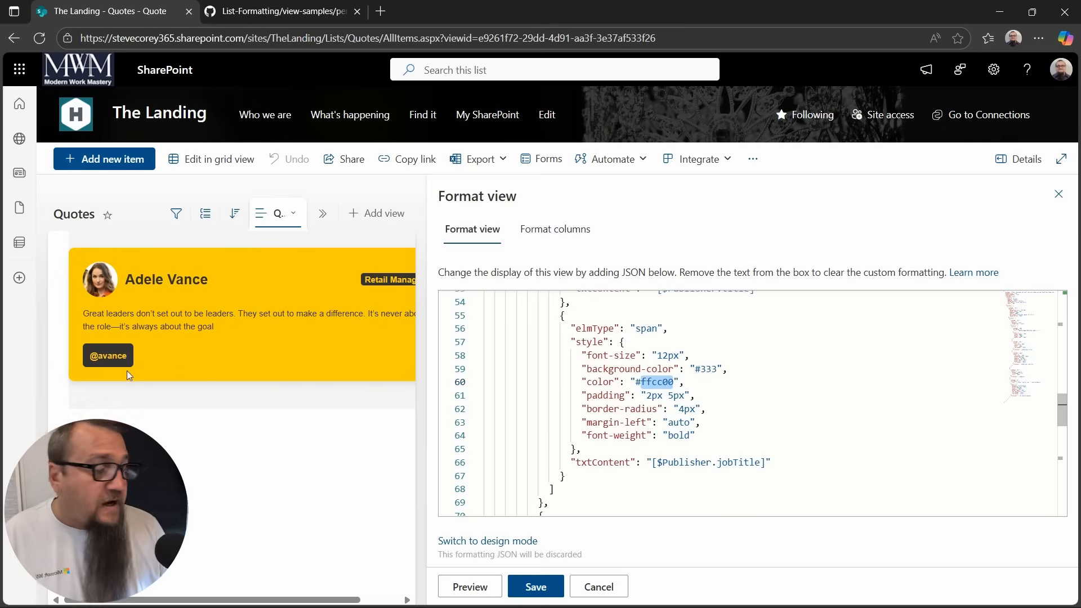
scroll(636, 386, down, 5)
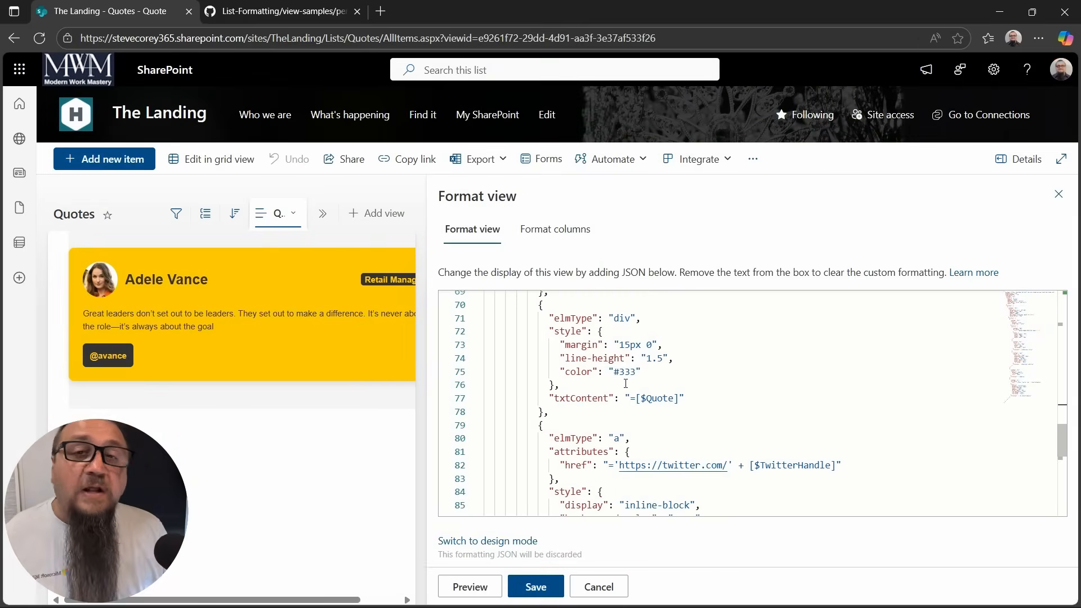